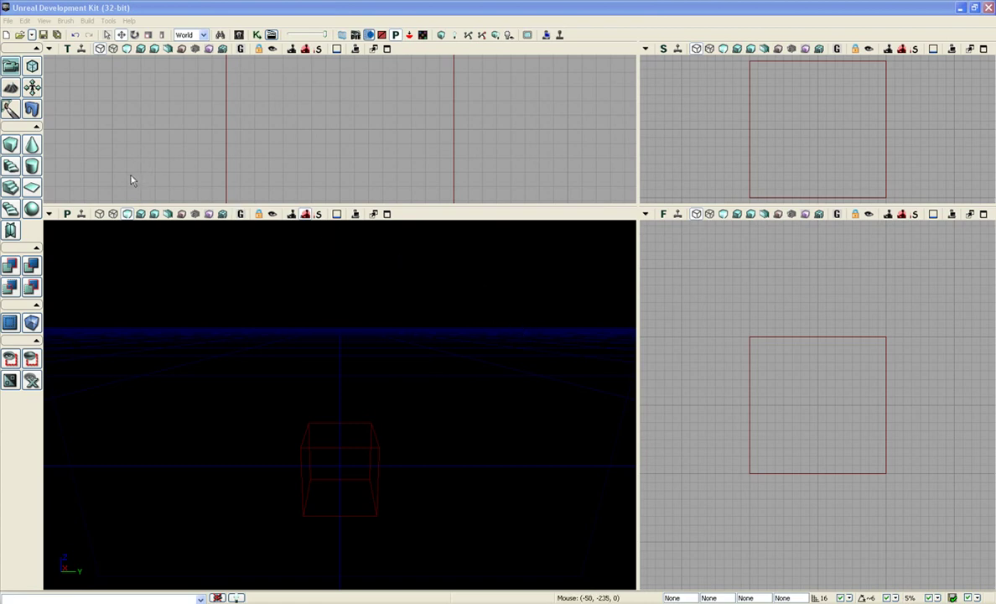
# Step: Open the Content Browser from View > Browser Windows and move it toward the editor's centre
pyautogui.click(43, 20)
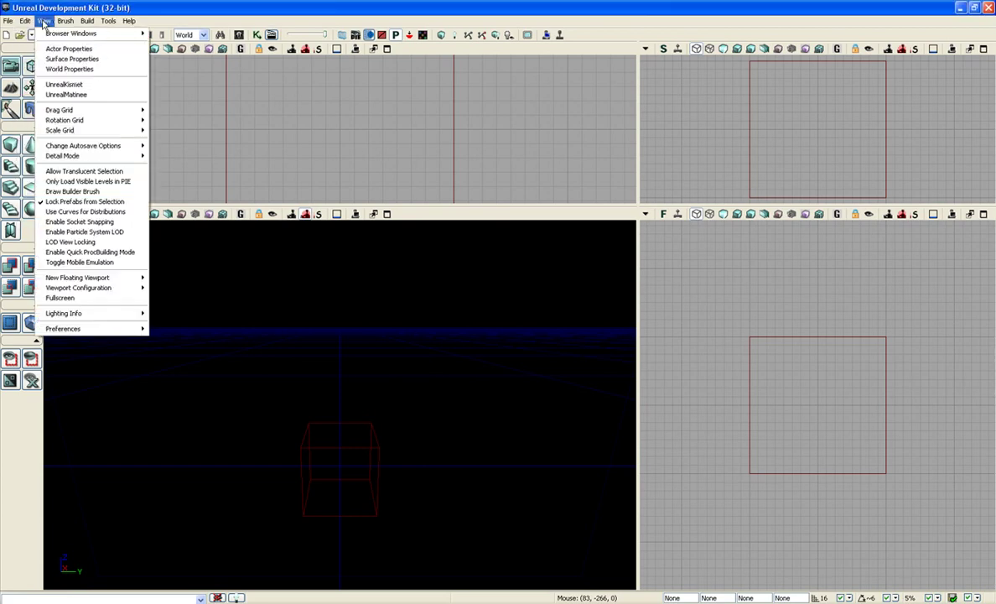
pyautogui.moveTo(50, 36)
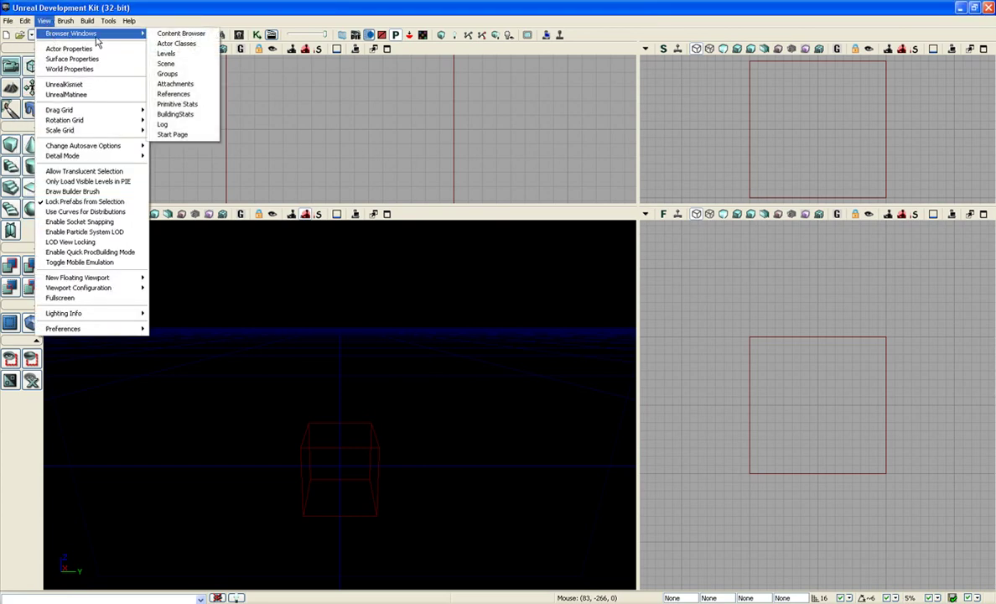
pyautogui.click(180, 35)
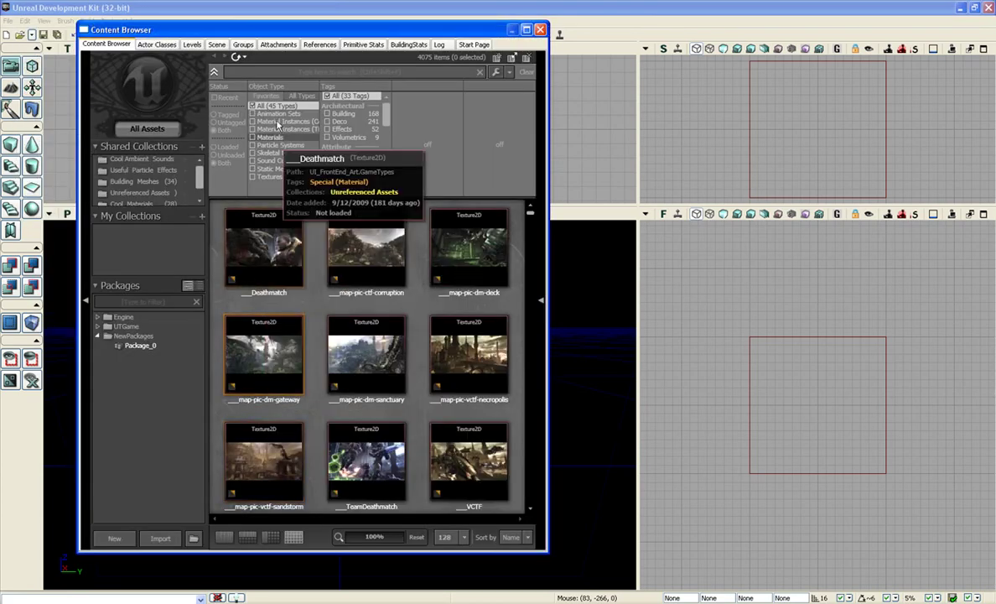
pyautogui.moveTo(286, 35); pyautogui.dragTo(396, 46)
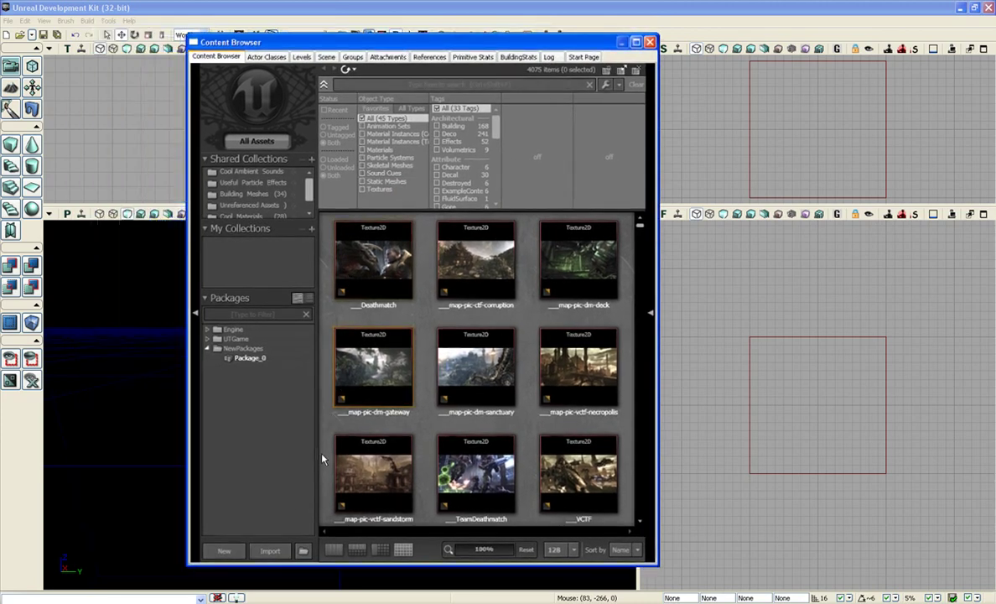
# Step: Pick THIS_FILE.tga from the Desktop to import into MyPackage
pyautogui.click(270, 551)
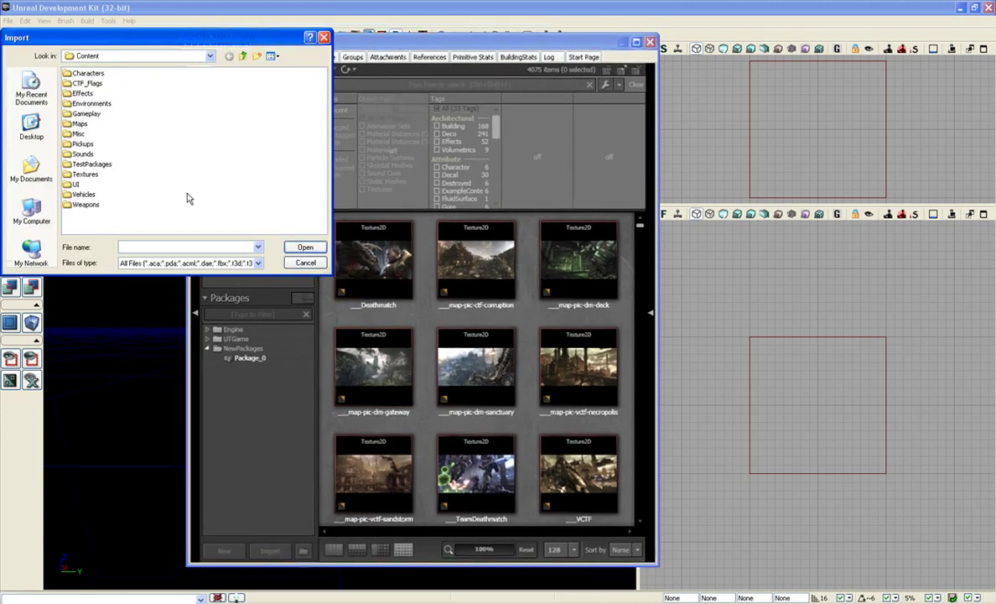
pyautogui.click(31, 128)
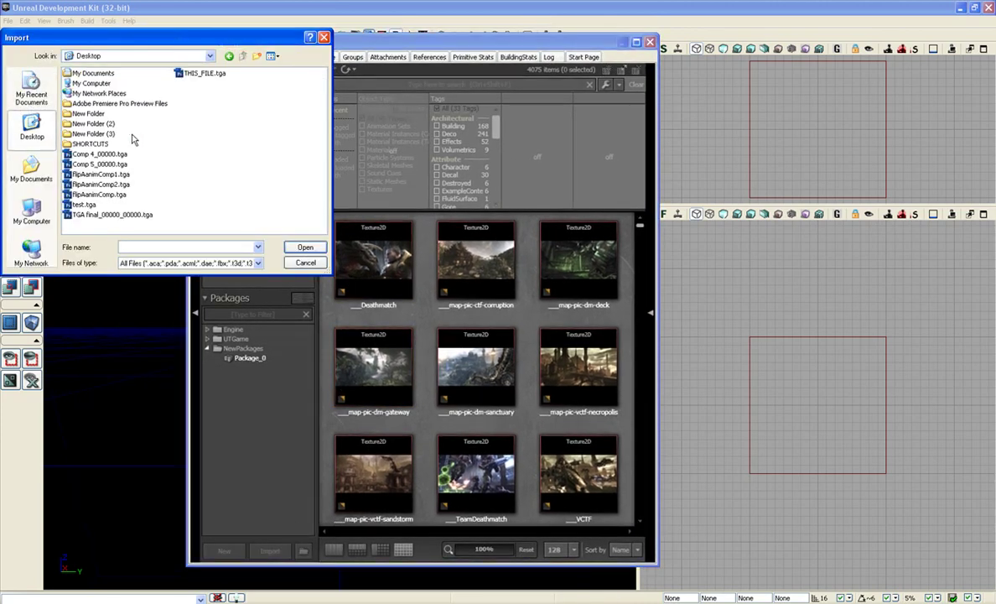
pyautogui.click(185, 76)
pyautogui.click(305, 247)
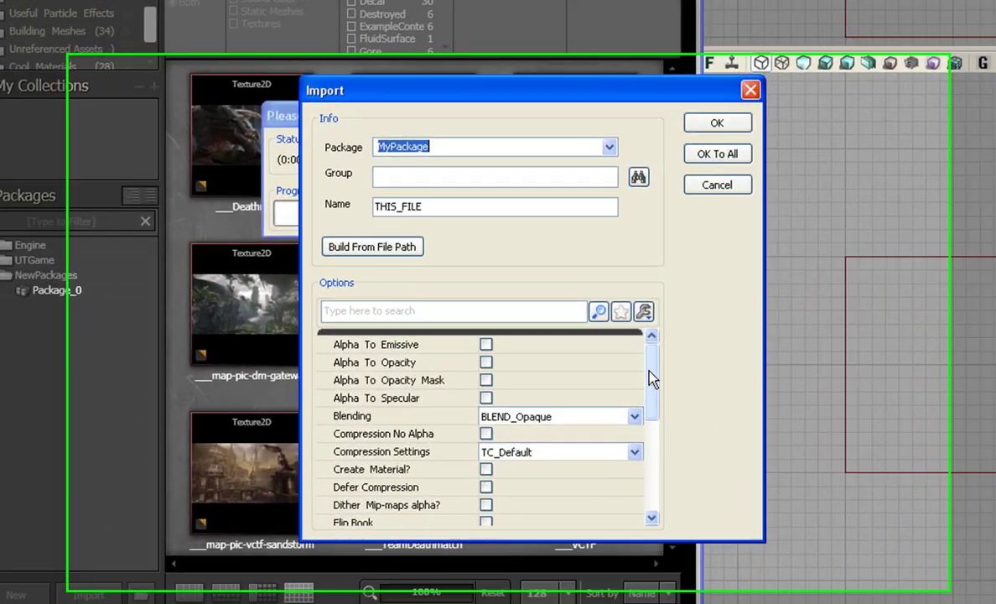
# Step: Tick the Flip Book option in the Import dialog's Options list
pyautogui.moveTo(651, 376); pyautogui.dragTo(578, 406)
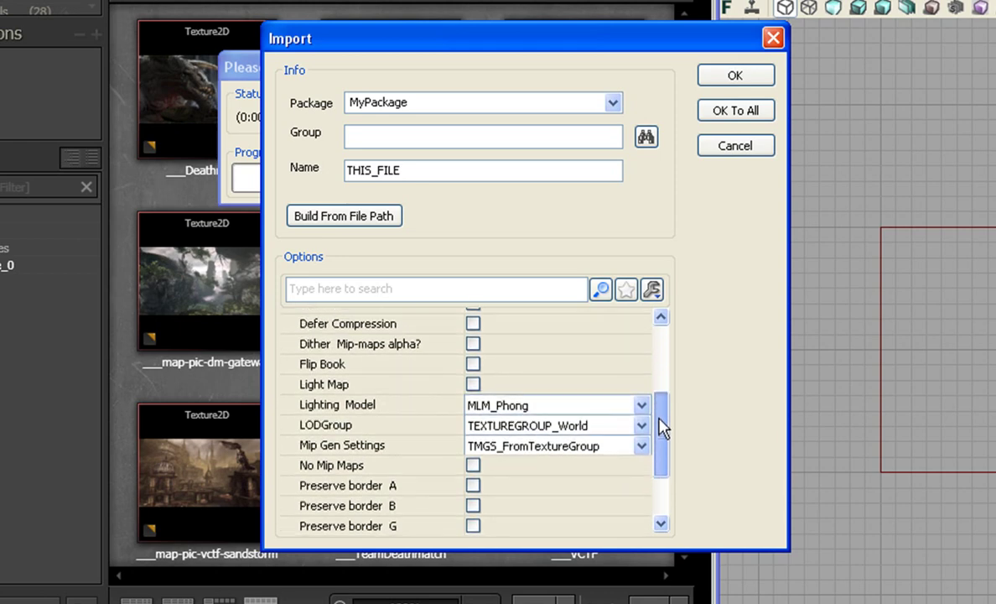
pyautogui.scroll(1, 402, 395)
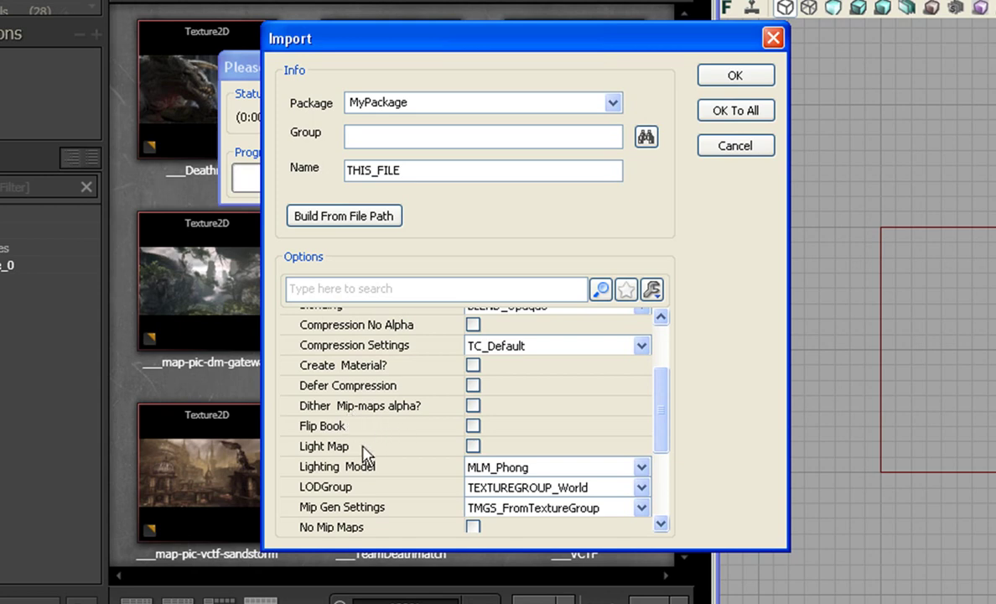
pyautogui.click(473, 426)
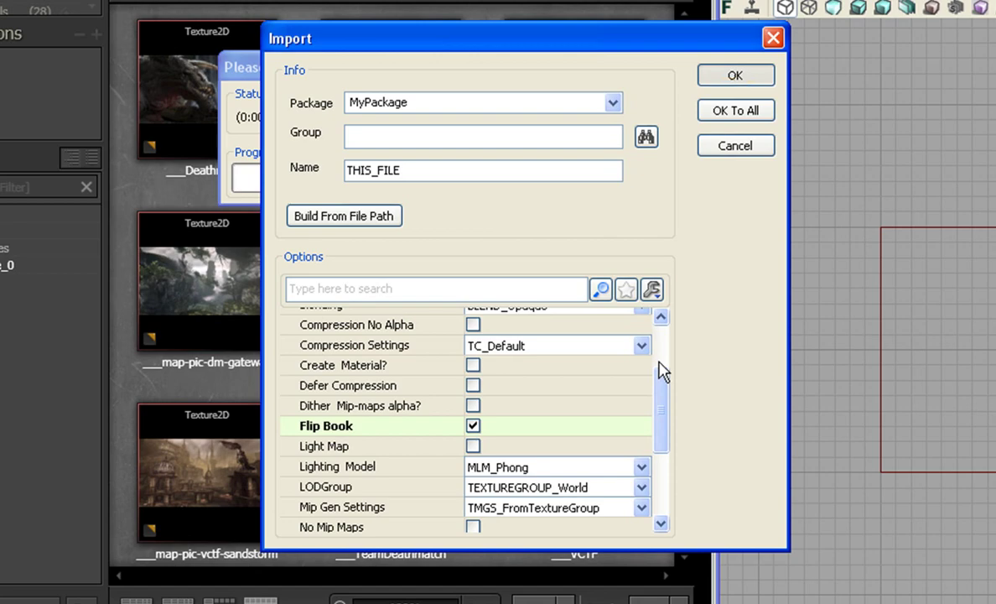
# Step: Confirm the import and display MyPackage under Package_0 to see the THIS_FILE flipbook
pyautogui.press('Return')
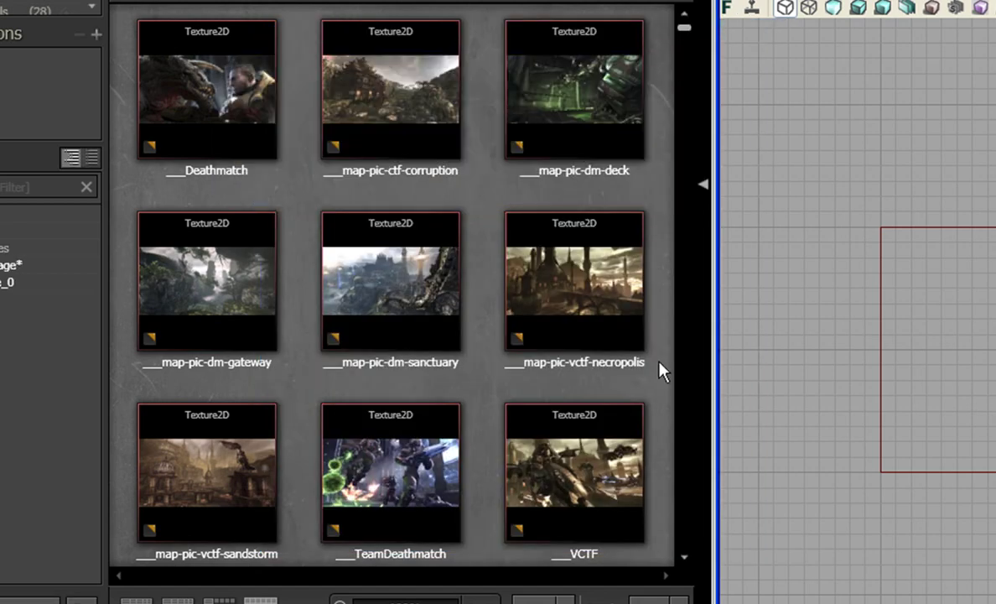
pyautogui.click(13, 282)
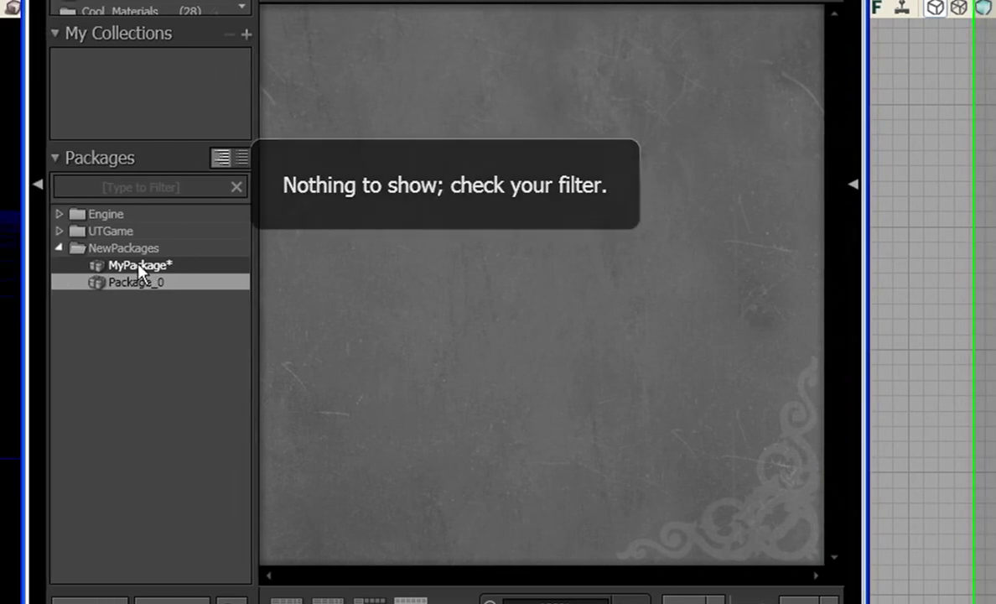
pyautogui.click(138, 266)
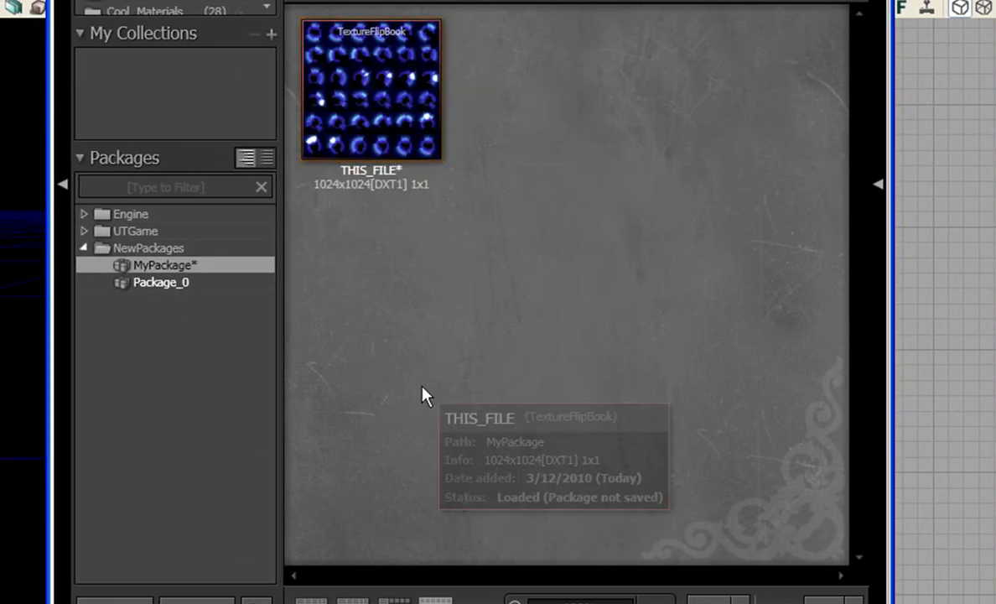
# Step: Open THIS_FILE's properties and change its flipbook Frame Rate from 4 to 15
pyautogui.doubleClick(381, 109)
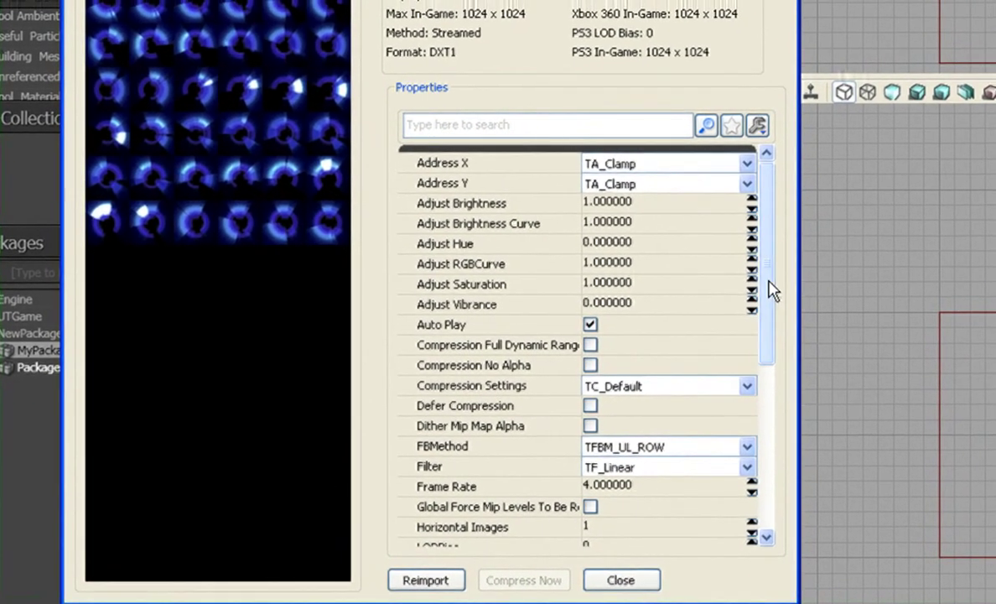
pyautogui.moveTo(775, 296); pyautogui.dragTo(768, 231)
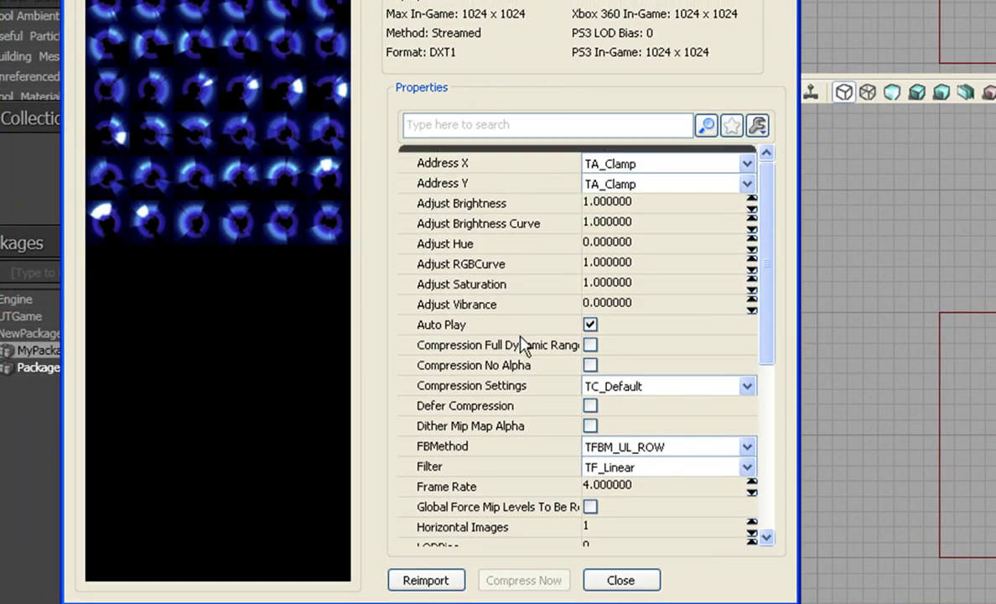
pyautogui.scroll(-3, 525, 345)
pyautogui.scroll(-2, 524, 345)
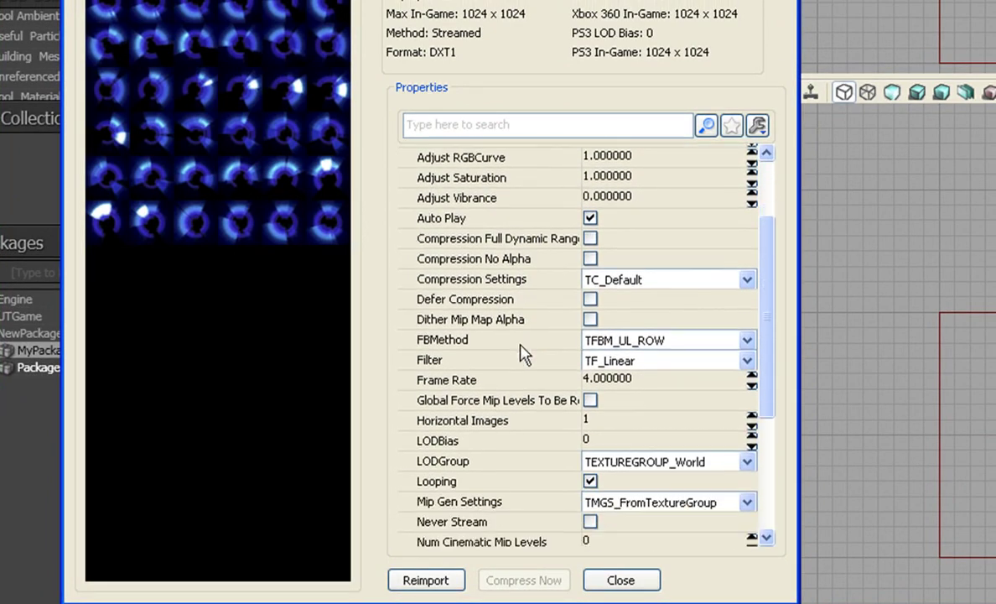
pyautogui.click(619, 383)
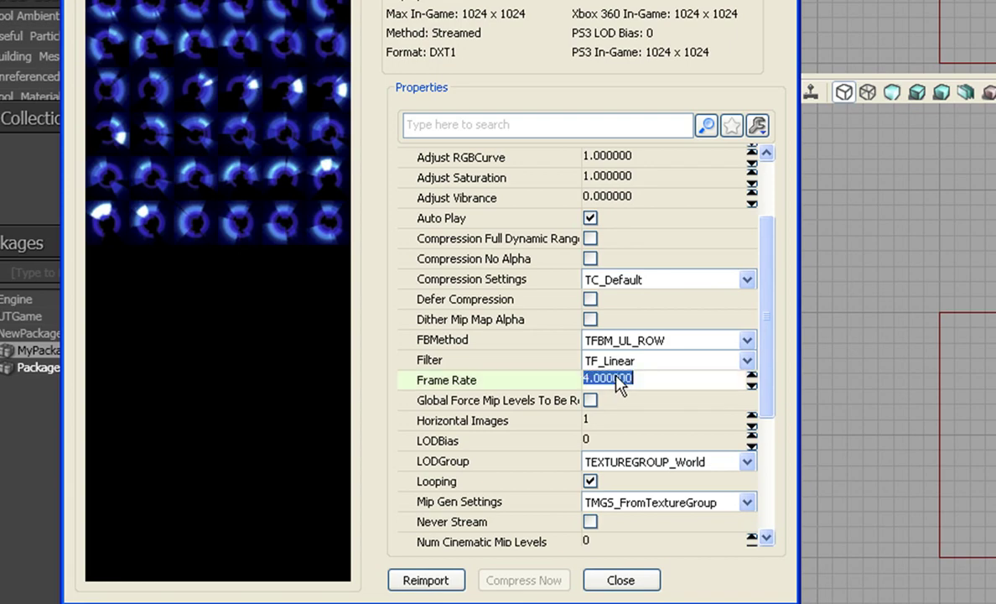
pyautogui.write('15')
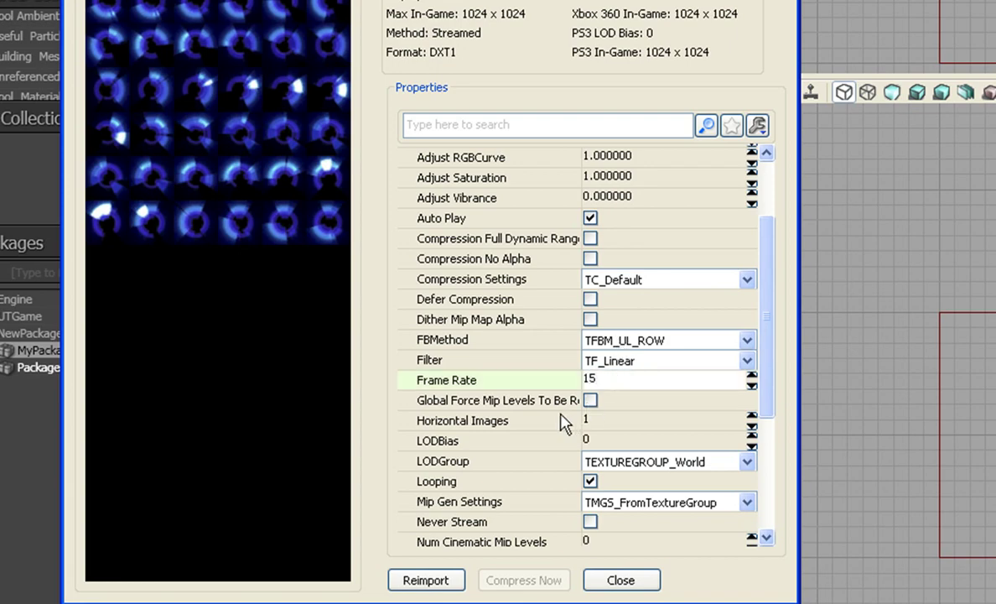
pyautogui.click(535, 423)
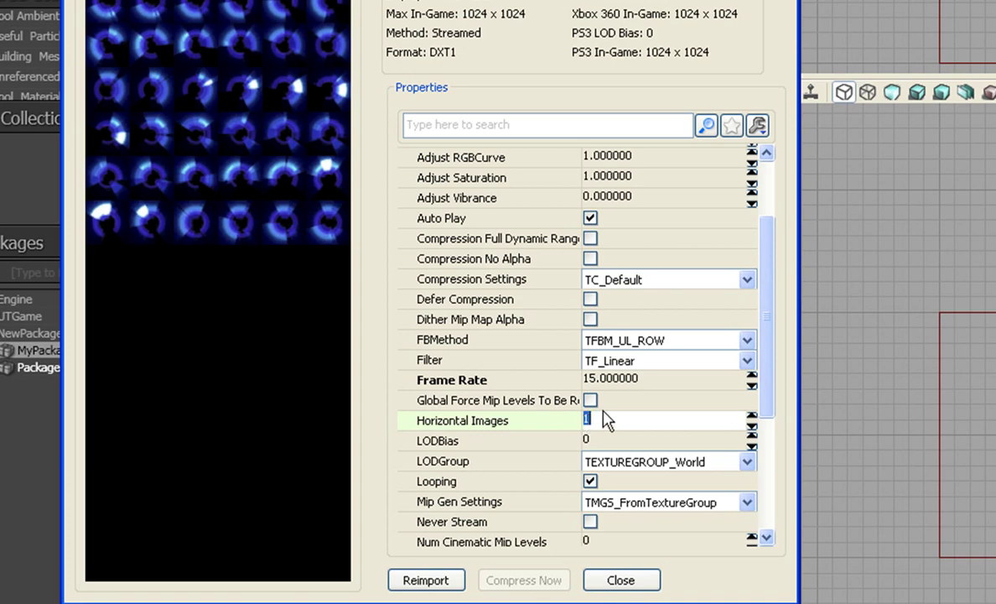
# Step: Set both Horizontal Images and Vertical Images of THIS_FILE to 6
pyautogui.write('6')
pyautogui.moveTo(771, 377); pyautogui.dragTo(765, 526)
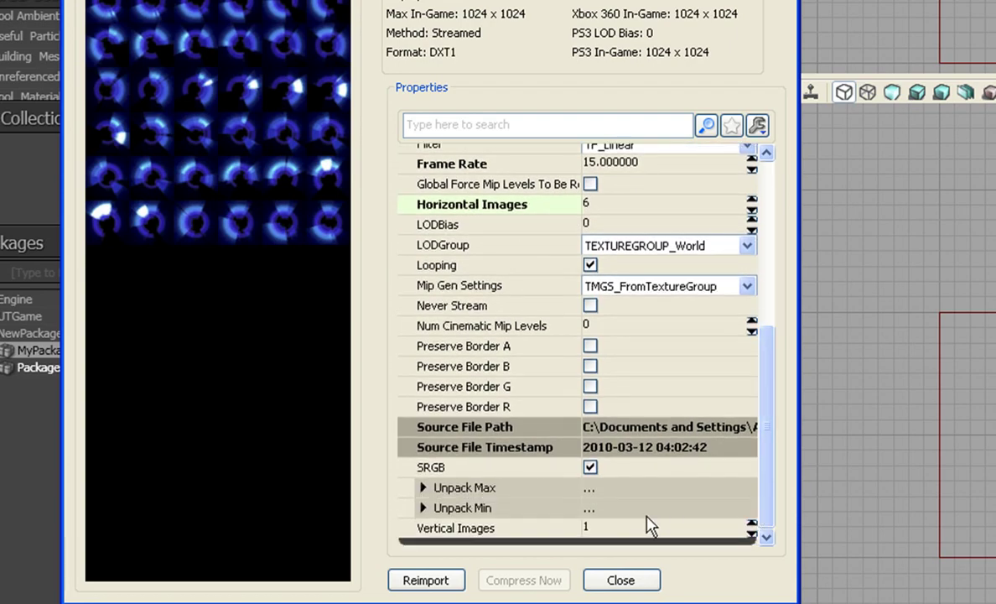
pyautogui.click(592, 529)
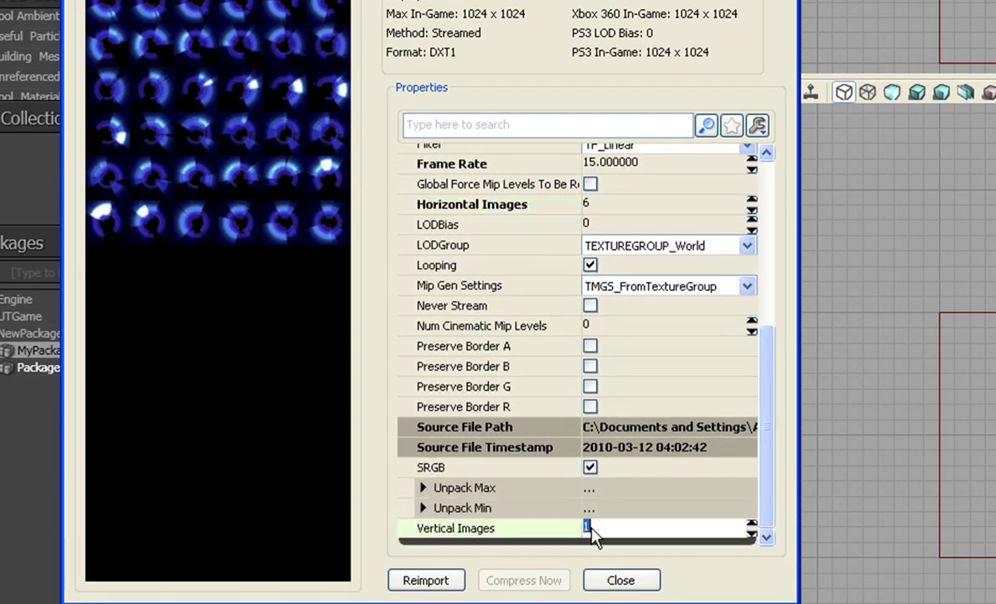
pyautogui.write('6')
pyautogui.scroll(2, 684, 367)
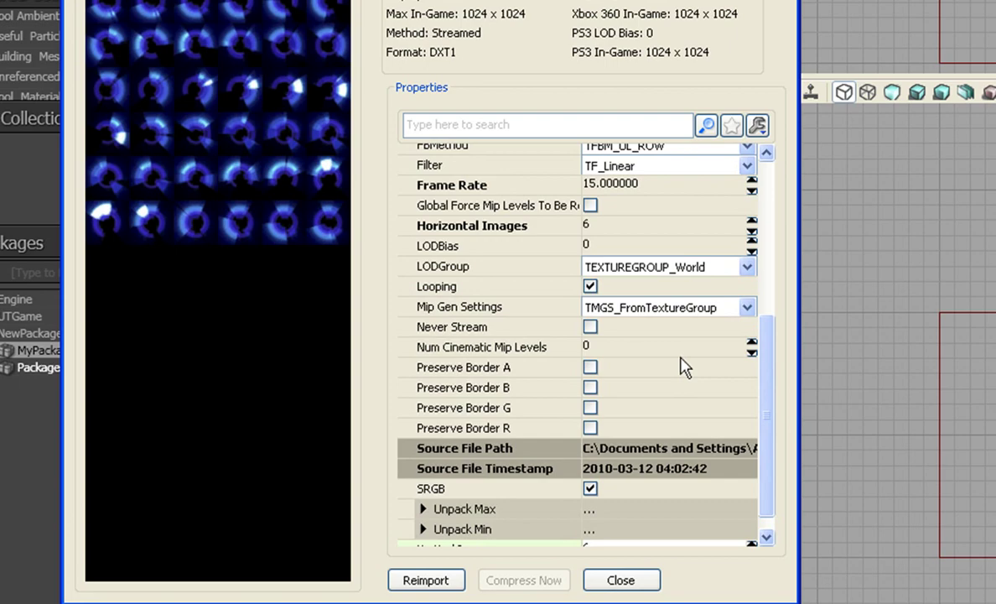
pyautogui.scroll(5, 684, 366)
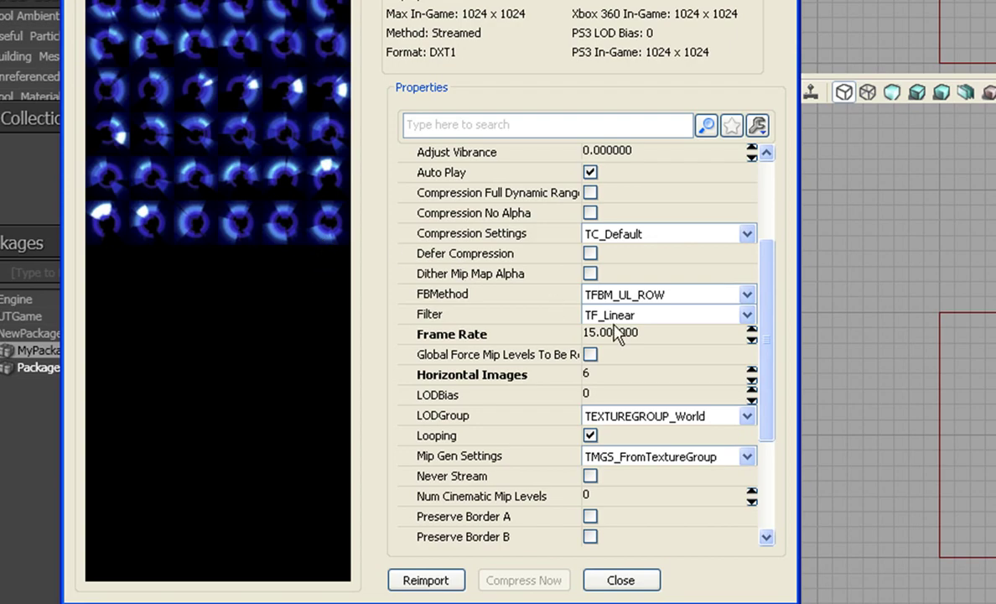
# Step: Close the texture properties and create a new material named anim in MyPackage
pyautogui.click(619, 581)
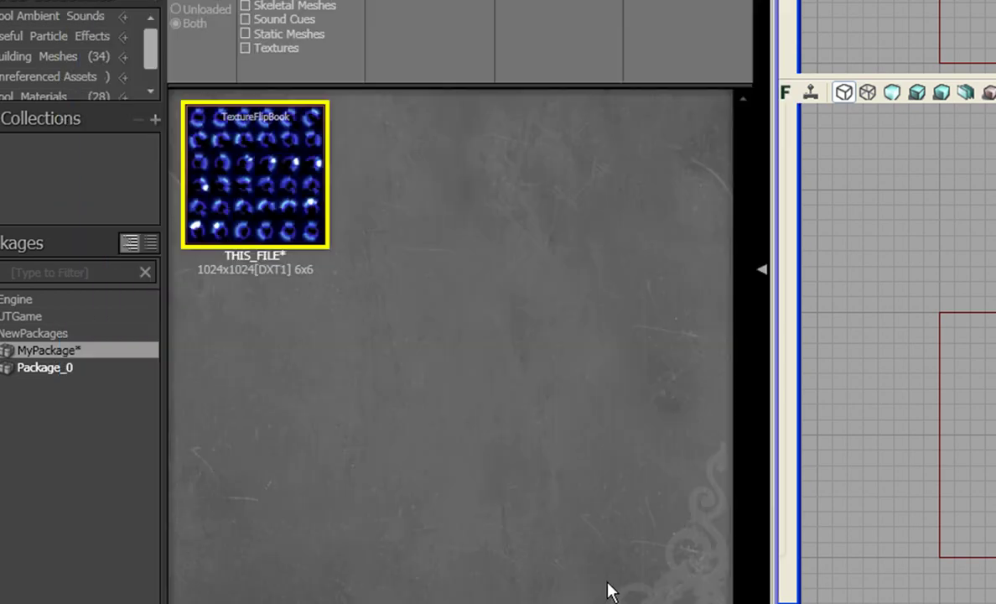
pyautogui.rightClick(394, 235)
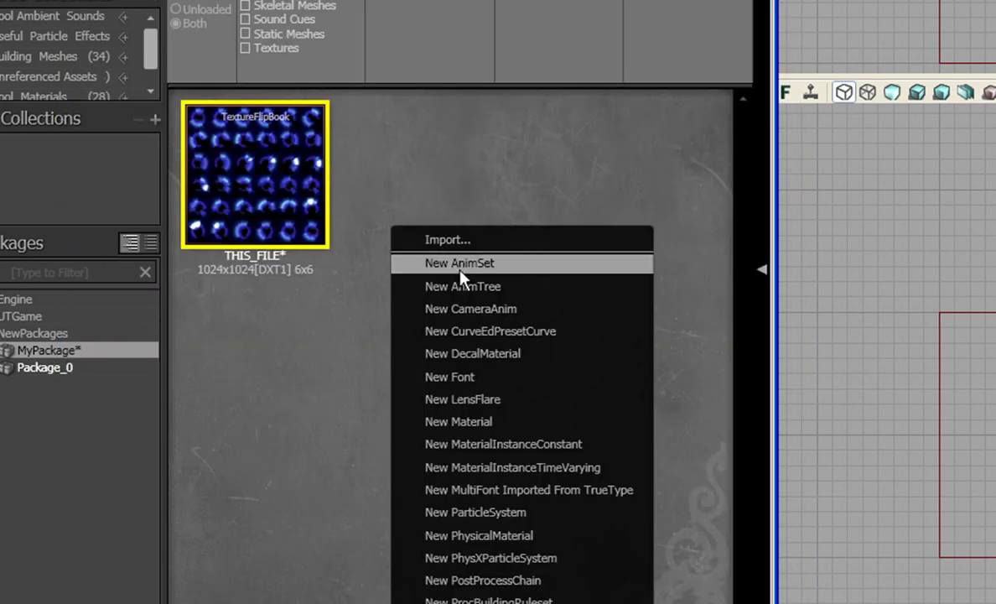
pyautogui.click(460, 422)
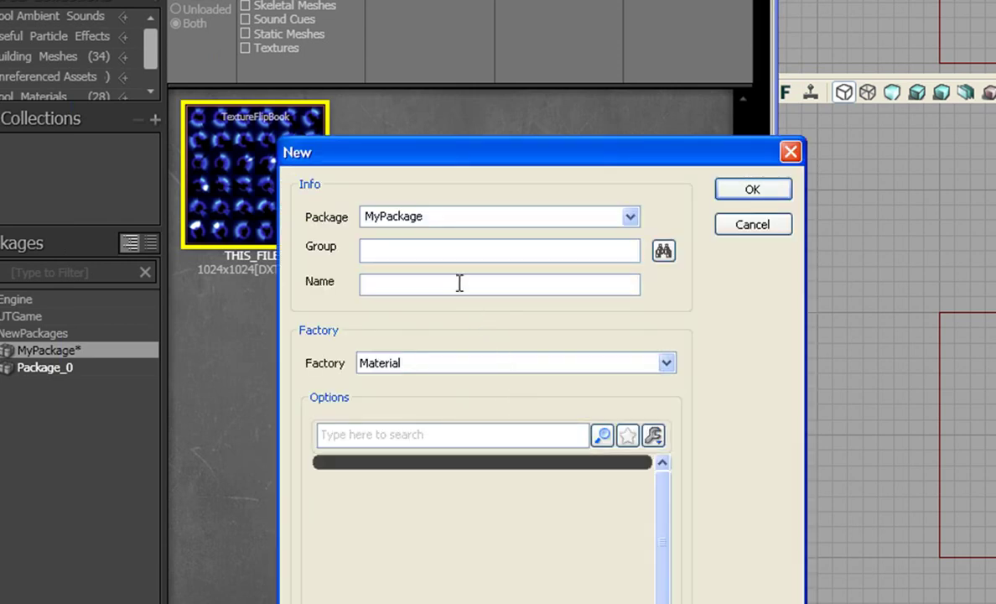
pyautogui.write('anim')
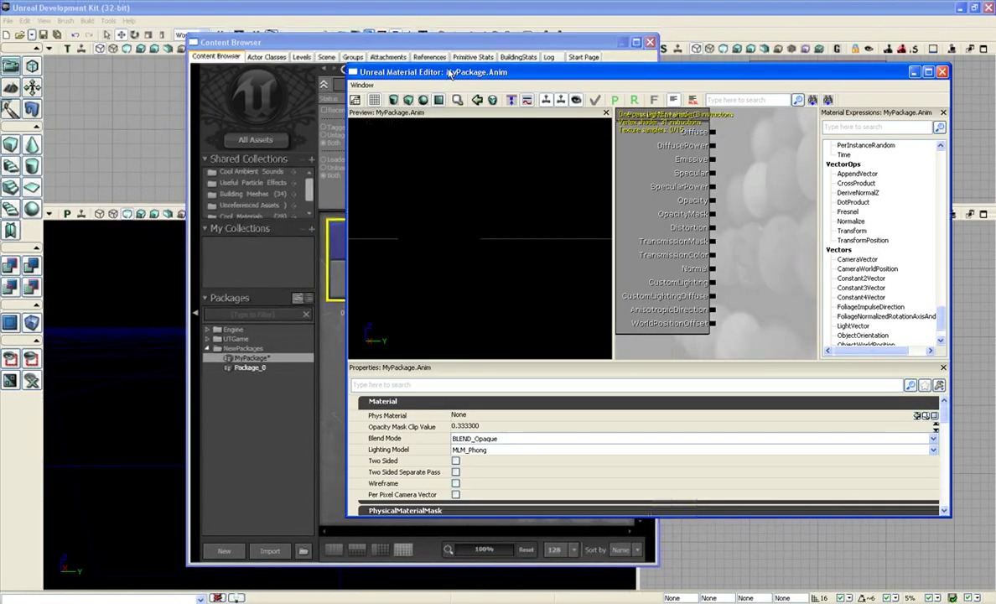
# Step: Select THIS_FILE and add a FlipBook sampler node using it to the Anim material graph
pyautogui.moveTo(411, 74); pyautogui.dragTo(357, 314)
pyautogui.click(446, 266)
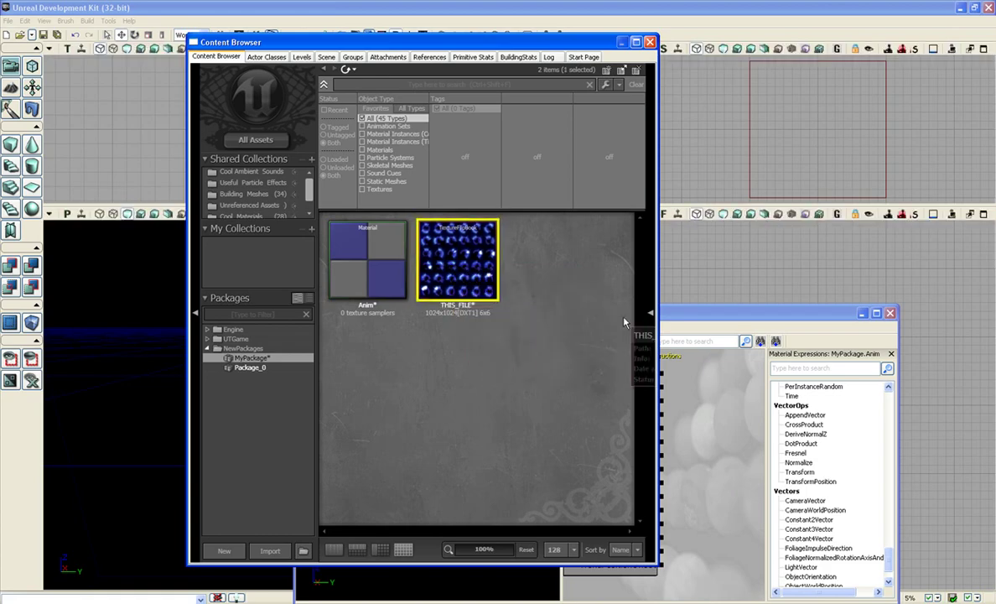
pyautogui.click(680, 317)
pyautogui.moveTo(680, 318); pyautogui.dragTo(522, 98)
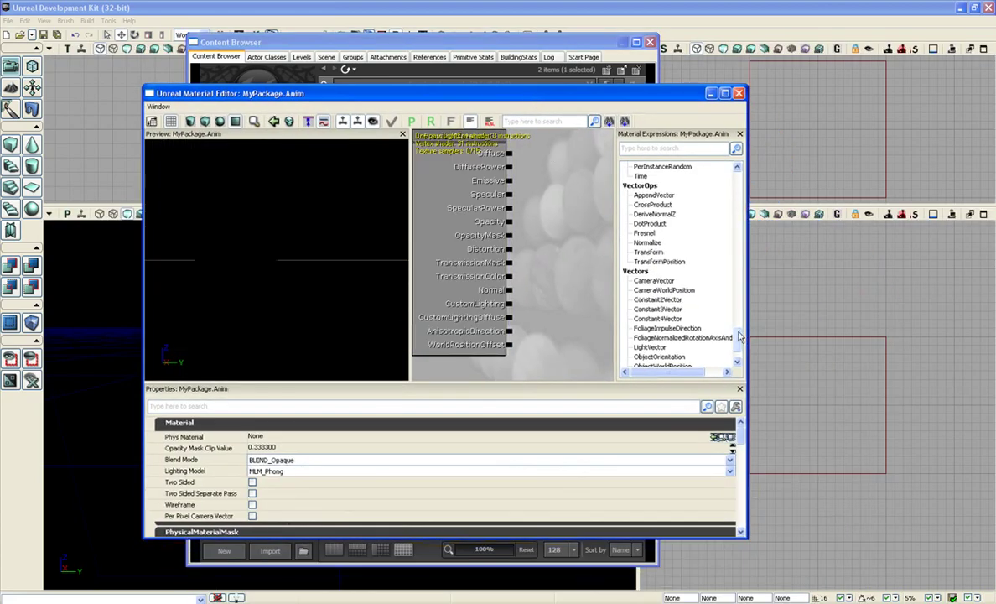
pyautogui.moveTo(738, 344); pyautogui.dragTo(737, 304)
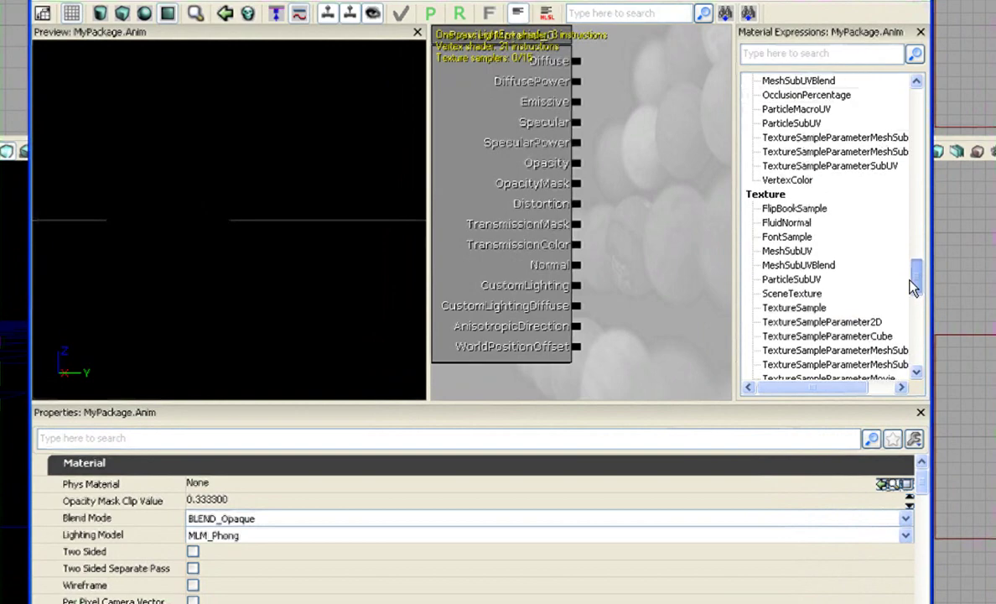
pyautogui.moveTo(915, 287); pyautogui.dragTo(916, 276)
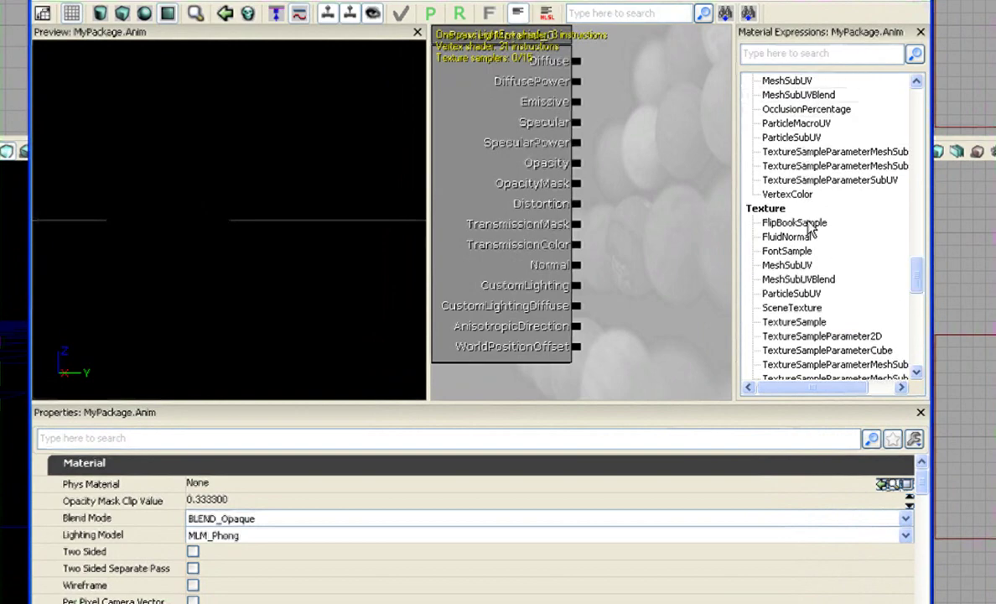
pyautogui.moveTo(811, 225); pyautogui.dragTo(672, 162)
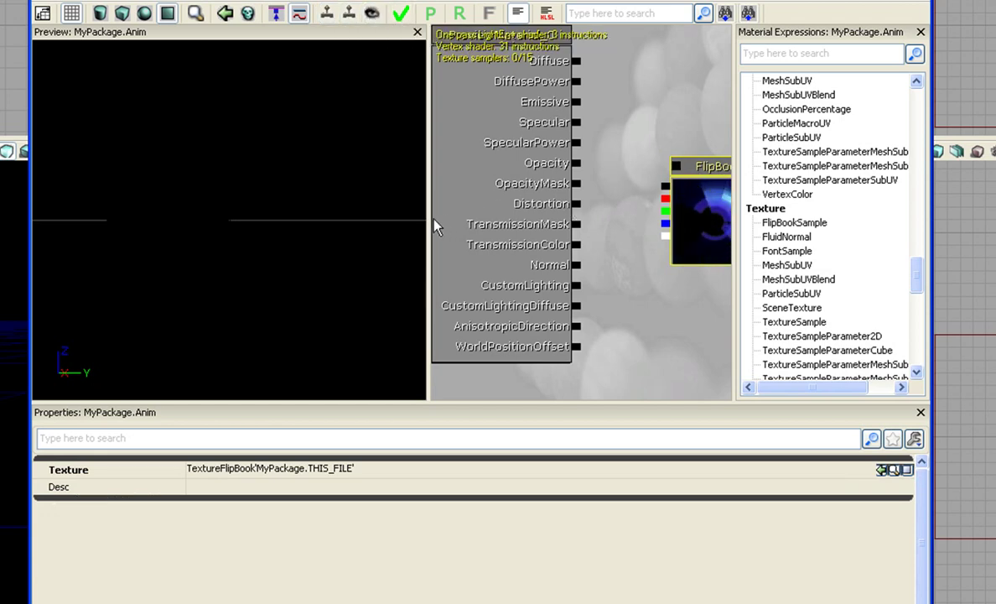
# Step: Wire the FlipBook's RGB output into Diffuse, then orbit and enlarge the preview
pyautogui.moveTo(427, 218); pyautogui.dragTo(354, 217)
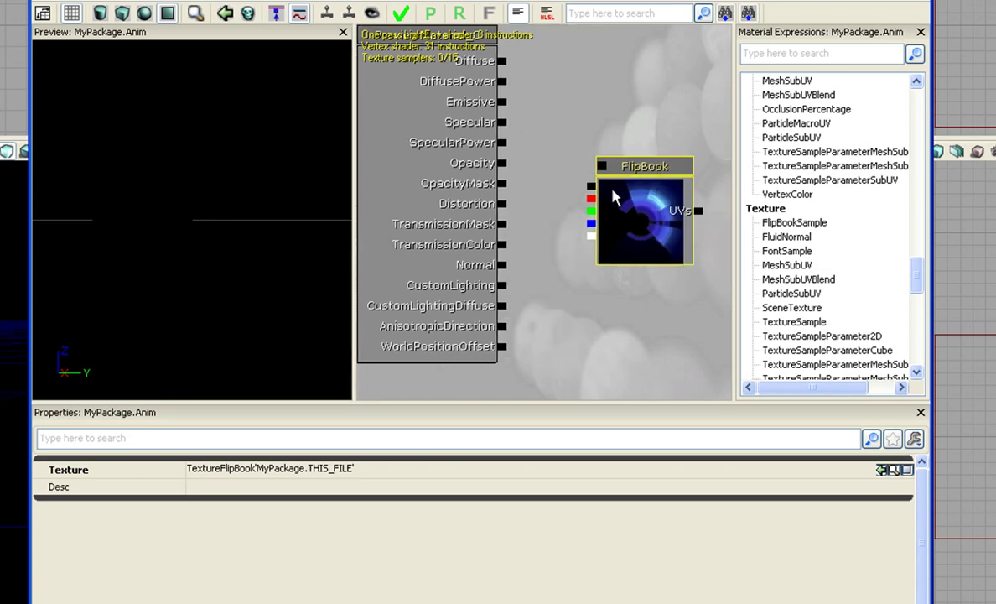
pyautogui.click(560, 172)
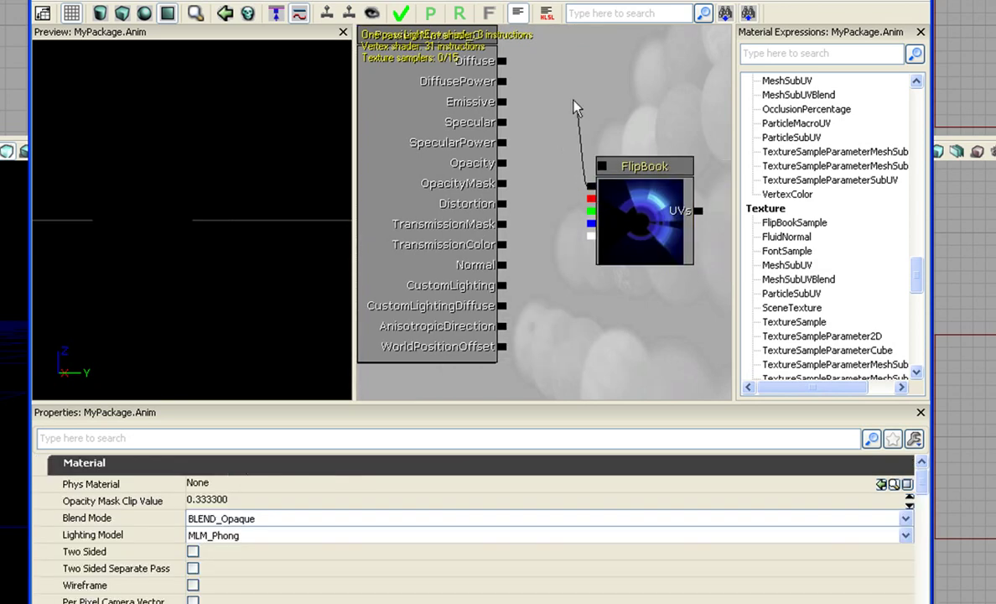
pyautogui.moveTo(575, 107); pyautogui.dragTo(512, 62)
pyautogui.moveTo(210, 185); pyautogui.dragTo(472, 219)
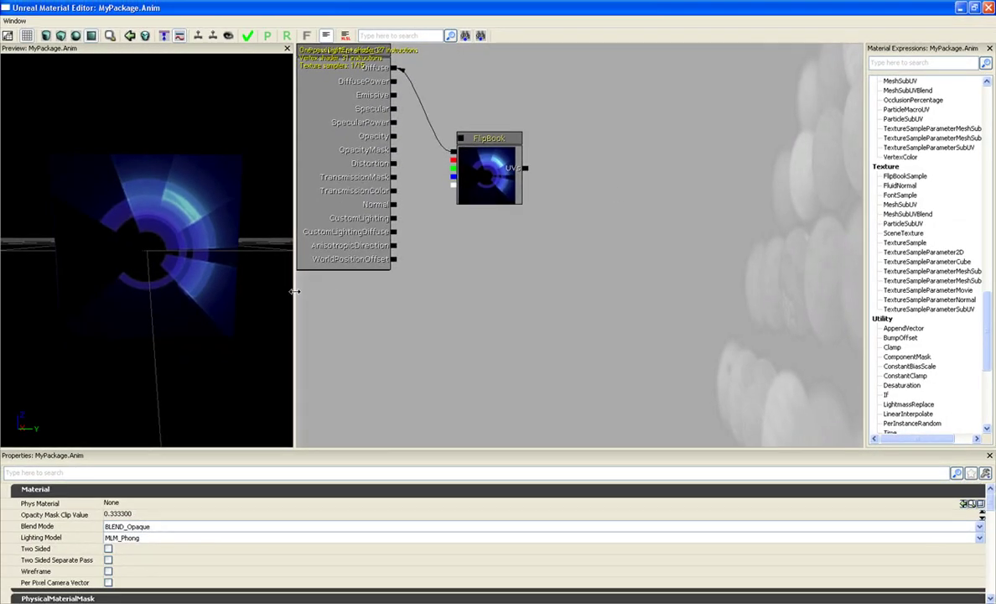
pyautogui.moveTo(295, 291); pyautogui.dragTo(406, 296)
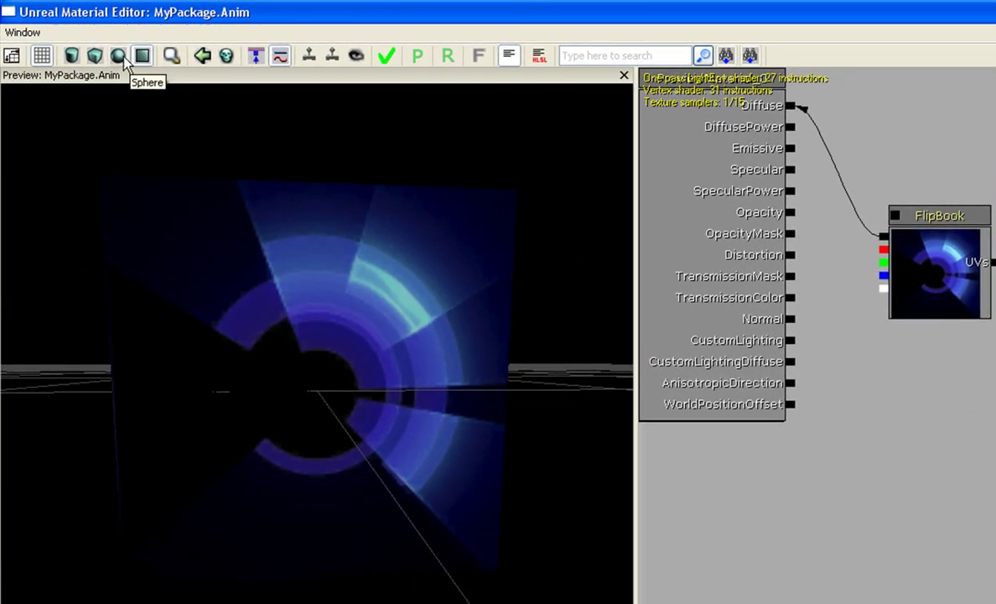
pyautogui.click(120, 56)
pyautogui.moveTo(377, 268); pyautogui.dragTo(388, 352)
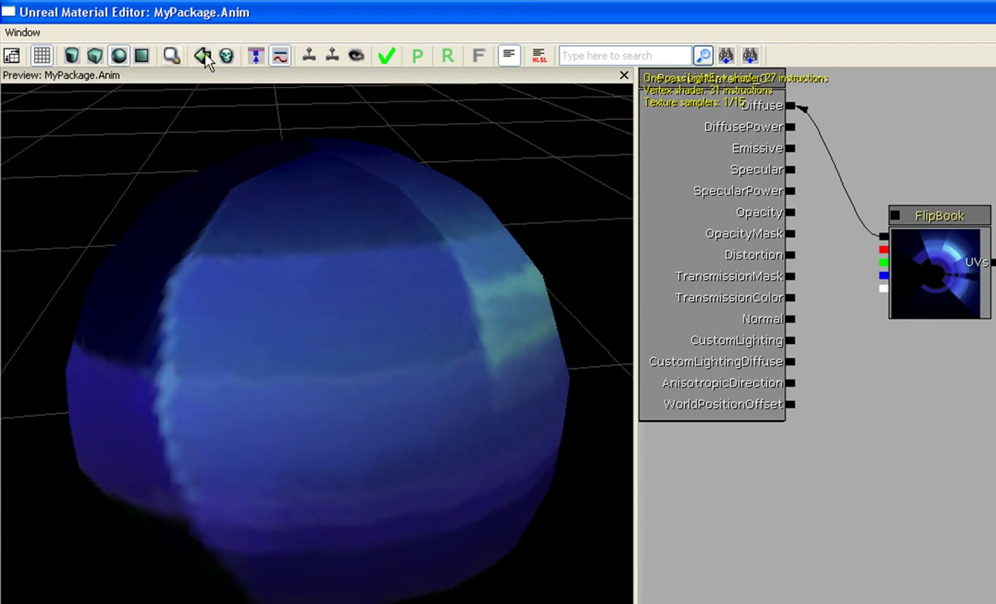
pyautogui.click(96, 56)
pyautogui.moveTo(337, 236)
pyautogui.mouseDown()
pyautogui.moveTo(339, 277)
pyautogui.moveTo(340, 244)
pyautogui.mouseUp()
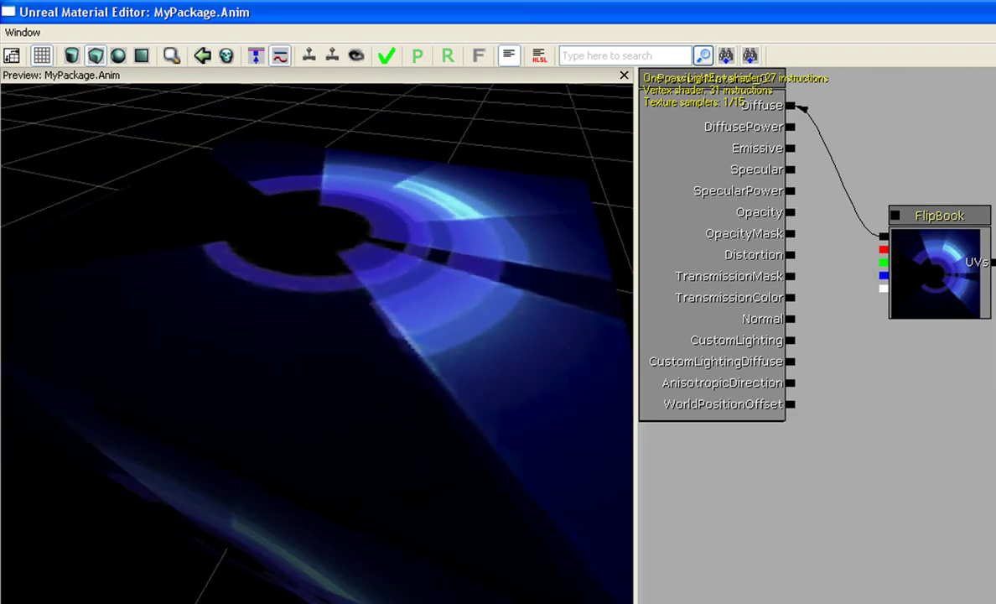
pyautogui.click(73, 56)
pyautogui.moveTo(190, 236)
pyautogui.mouseDown()
pyautogui.moveTo(191, 260)
pyautogui.moveTo(189, 236)
pyautogui.mouseUp()
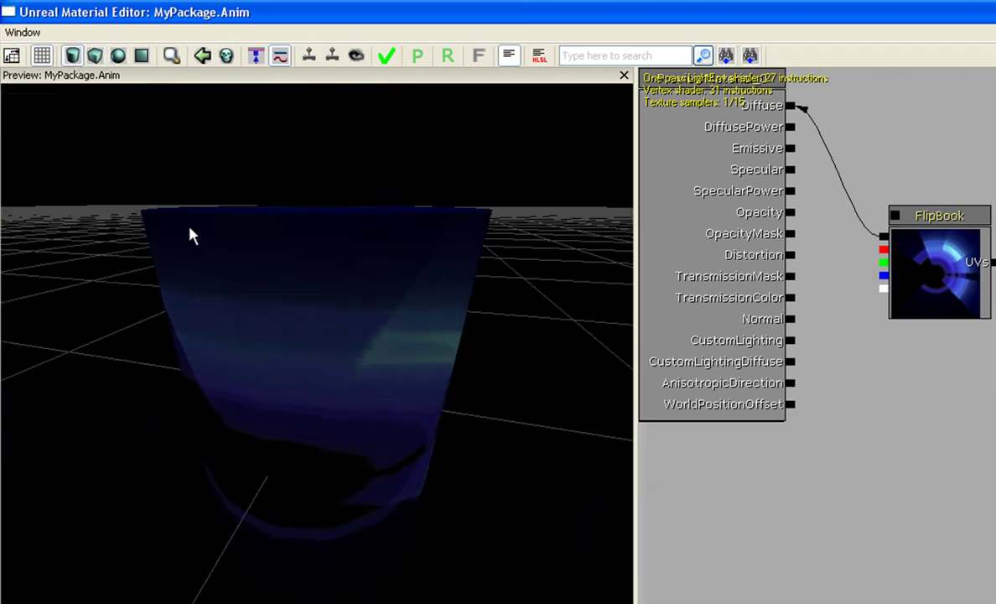
pyautogui.click(142, 56)
pyautogui.moveTo(297, 380); pyautogui.dragTo(299, 407)
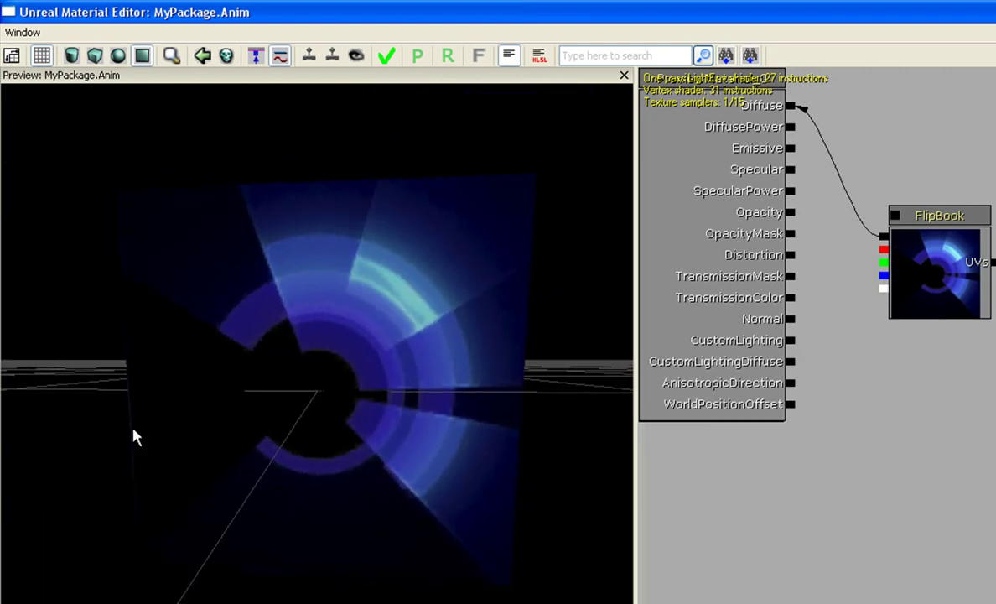
pyautogui.moveTo(166, 395); pyautogui.dragTo(181, 431)
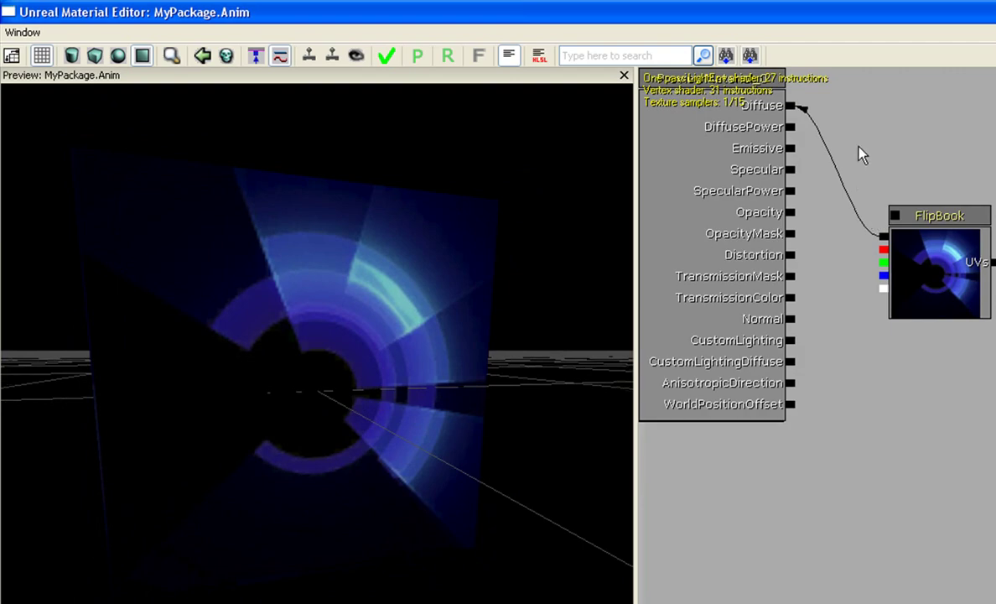
pyautogui.moveTo(861, 155); pyautogui.dragTo(928, 269)
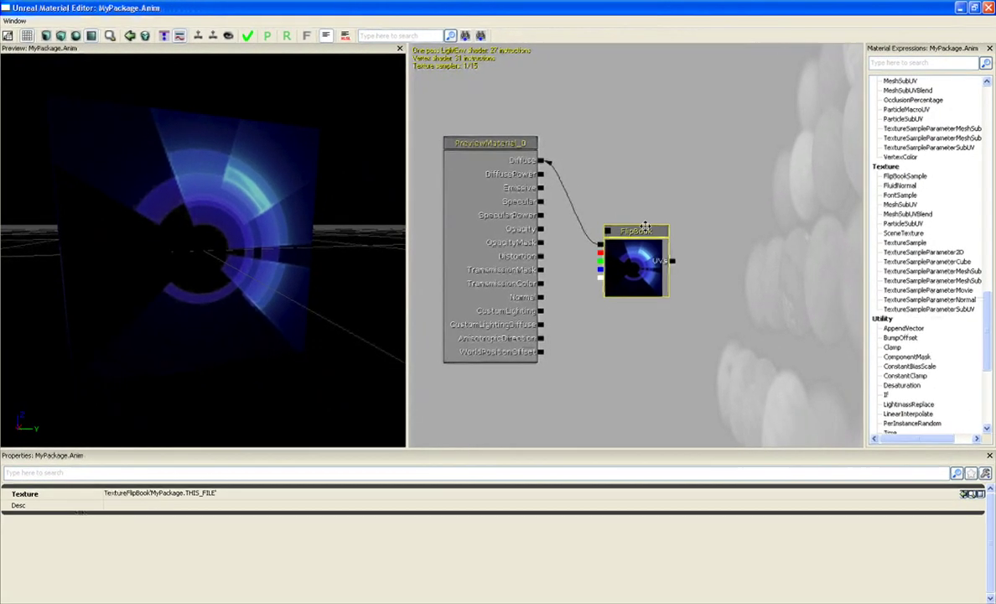
# Step: Move the FlipBook node, reconnect Diffuse to its RGB pin, and also wire RGB into Emissive
pyautogui.moveTo(995, 334); pyautogui.dragTo(995, 252)
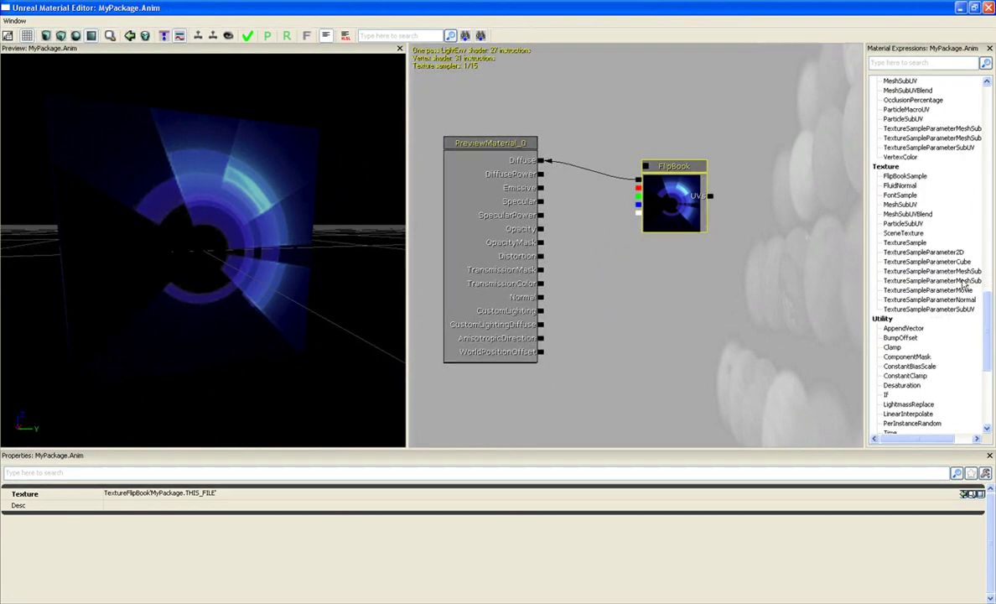
pyautogui.moveTo(988, 317); pyautogui.dragTo(994, 155)
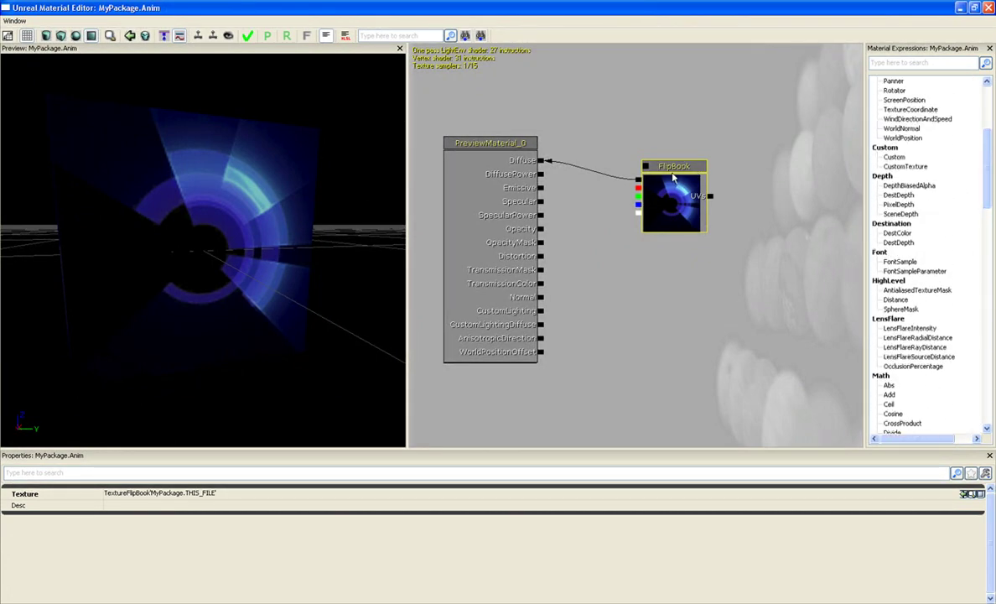
pyautogui.moveTo(640, 181); pyautogui.dragTo(638, 180)
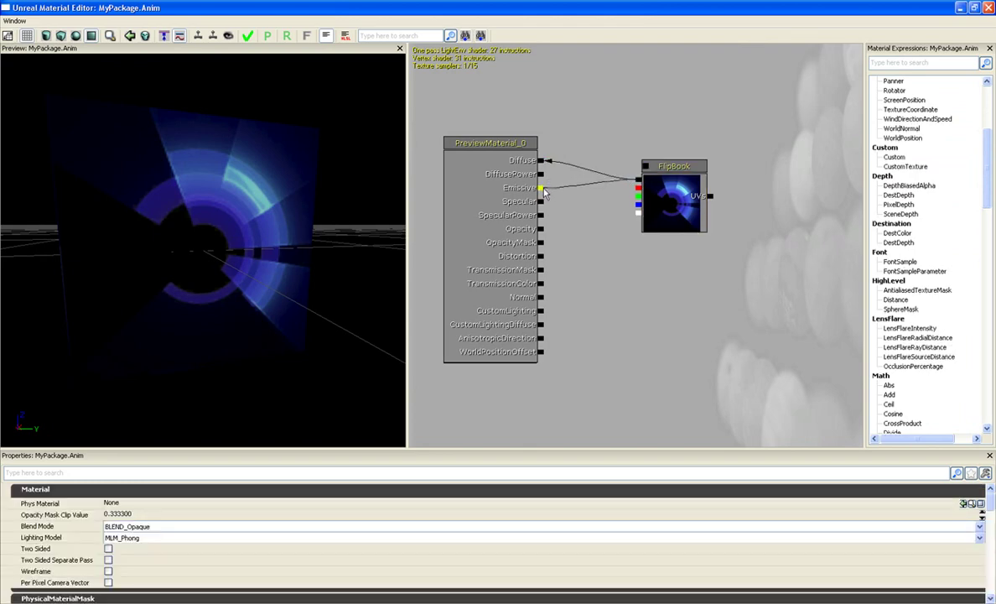
pyautogui.moveTo(544, 192); pyautogui.dragTo(544, 189)
pyautogui.moveTo(304, 234); pyautogui.dragTo(301, 229)
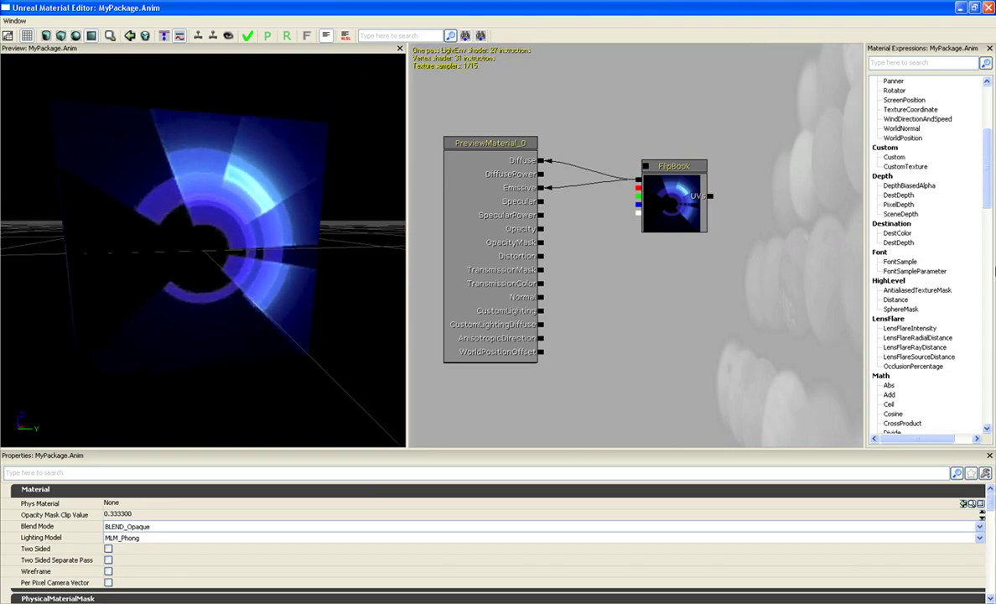
# Step: Add a Constant node and a Multiply node from Material Expressions to the graph
pyautogui.scroll(6, 990, 211)
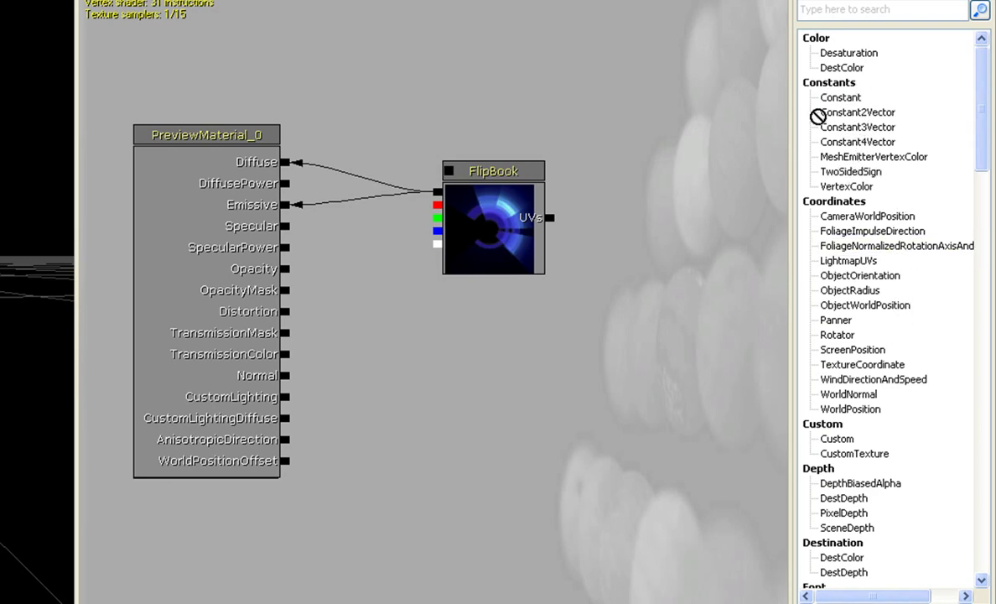
pyautogui.click(650, 440)
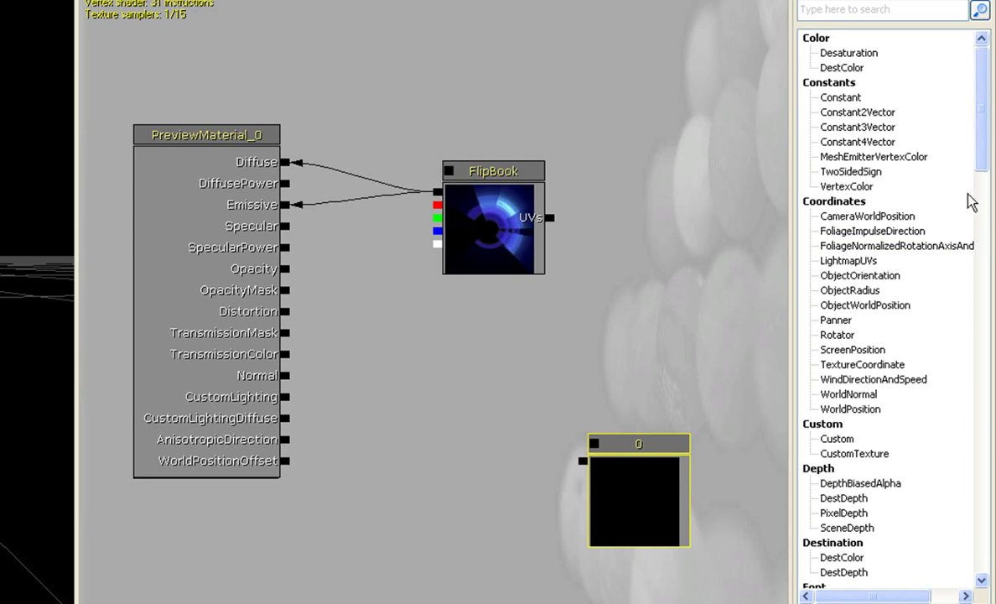
pyautogui.moveTo(982, 151); pyautogui.dragTo(984, 290)
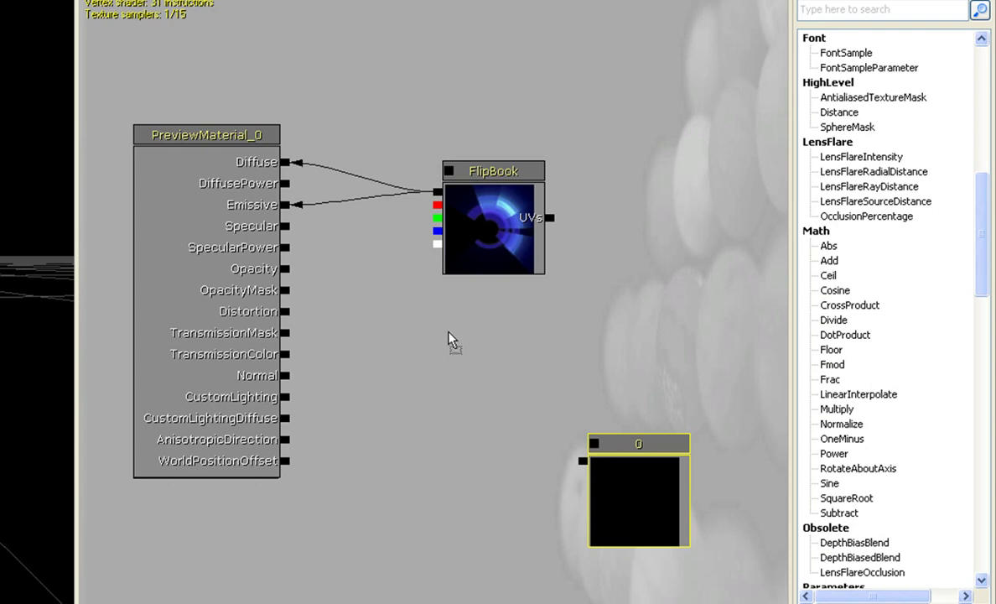
pyautogui.click(411, 336)
# Step: Shift the FlipBook and Multiply nodes up-right, then move Multiply up and left
pyautogui.keyDown('ctrl'); pyautogui.click(504, 171); pyautogui.keyUp('ctrl')
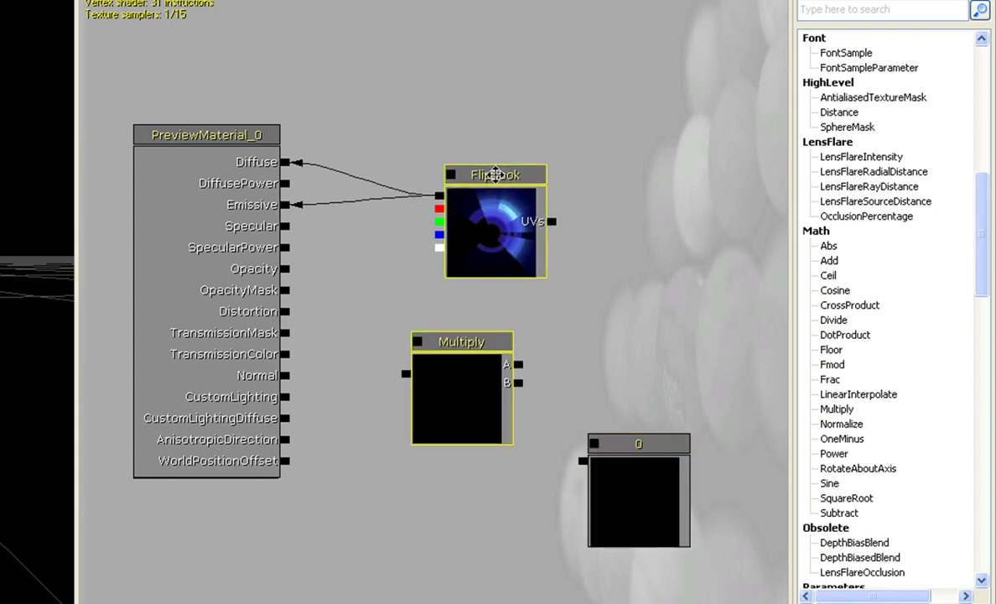
pyautogui.keyDown('ctrl'); pyautogui.moveTo(503, 171); pyautogui.dragTo(663, 205); pyautogui.keyUp('ctrl')
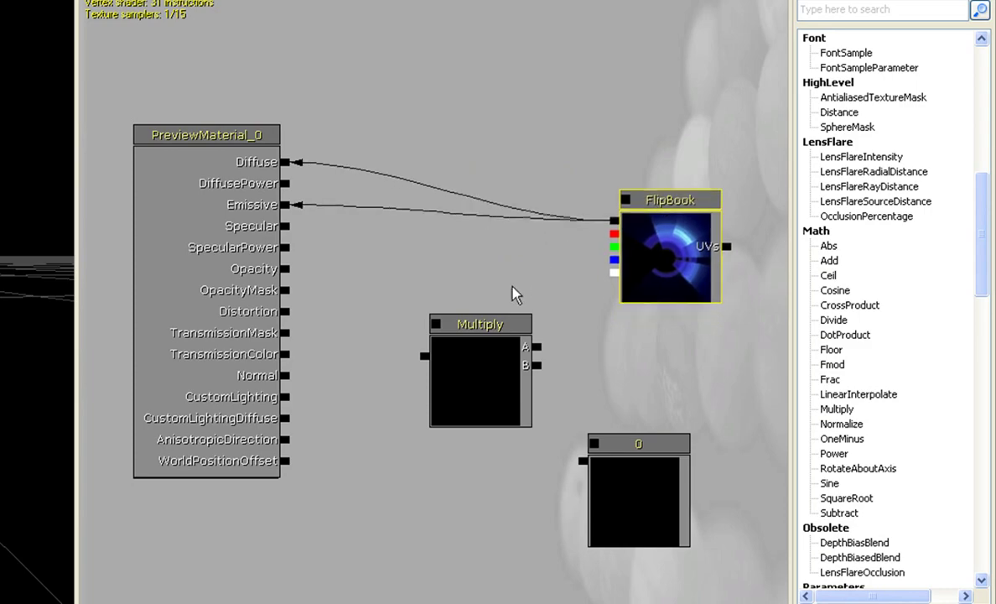
pyautogui.click(487, 332)
pyautogui.keyDown('ctrl'); pyautogui.moveTo(487, 332); pyautogui.dragTo(452, 285); pyautogui.keyUp('ctrl')
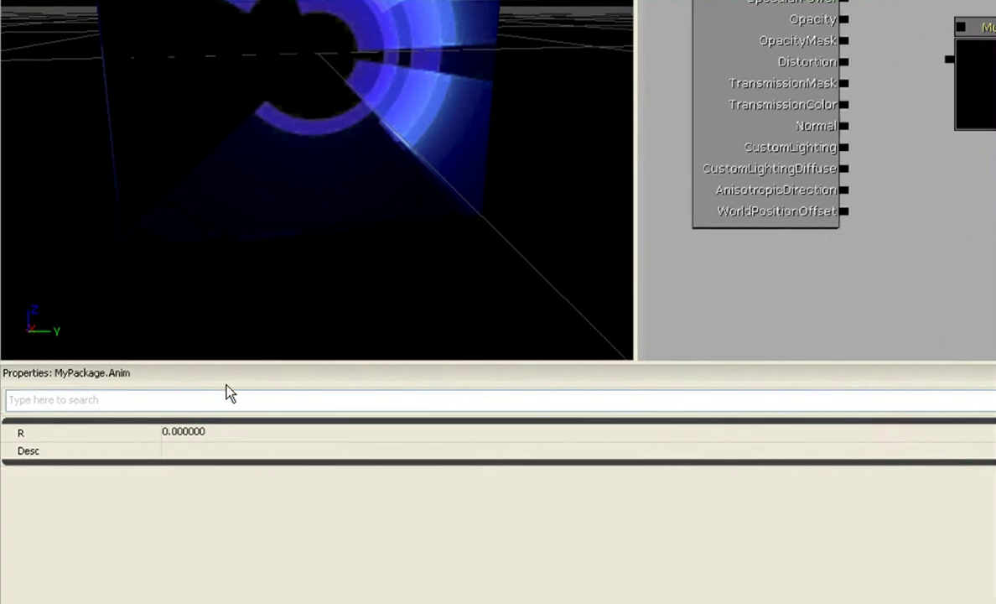
# Step: Set the Constant's R value to 1.5, correcting an initial 0.5 entry
pyautogui.click(215, 436)
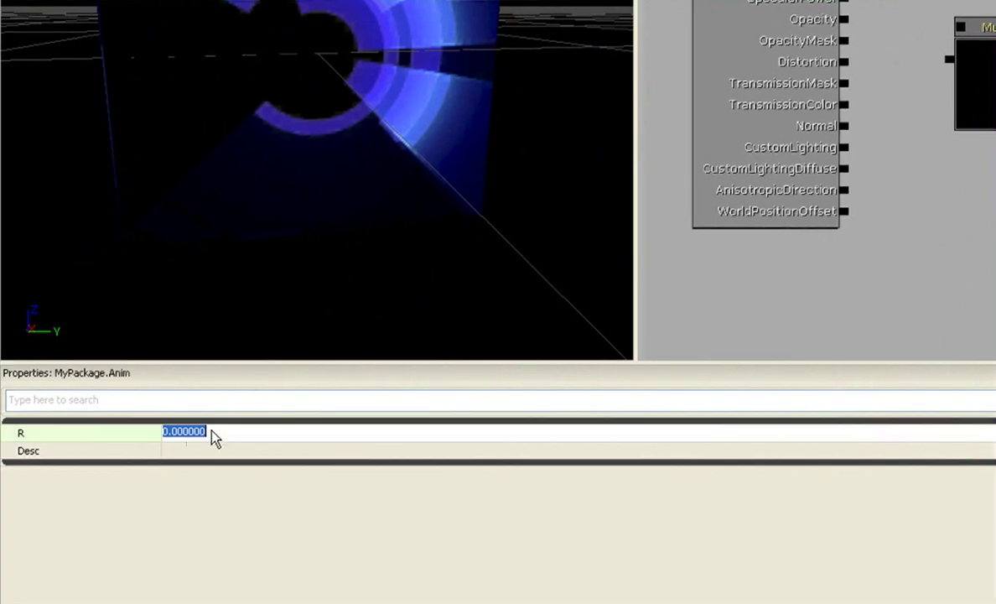
pyautogui.write('.5')
pyautogui.press('Return')
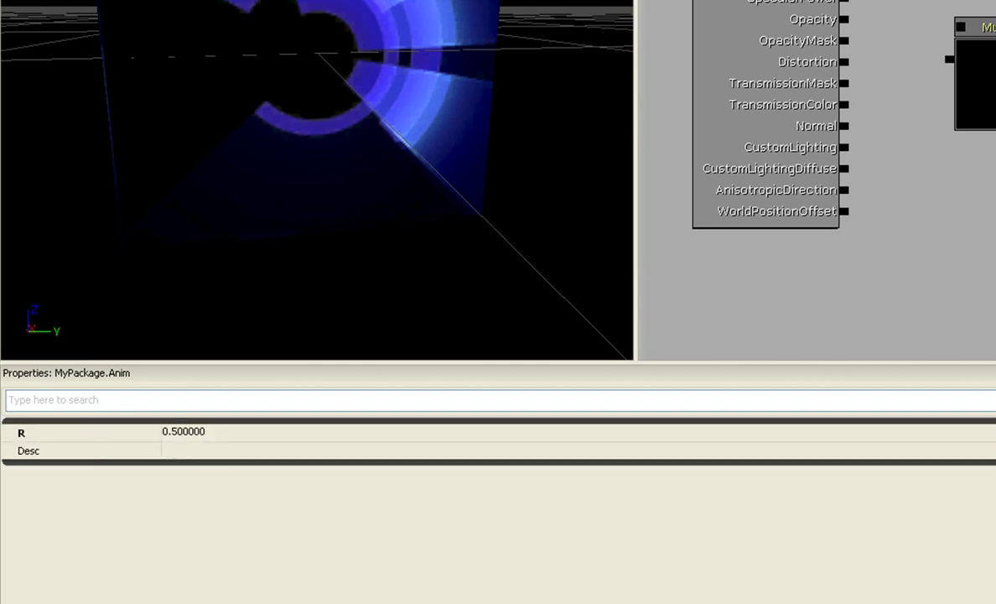
pyautogui.click(252, 439)
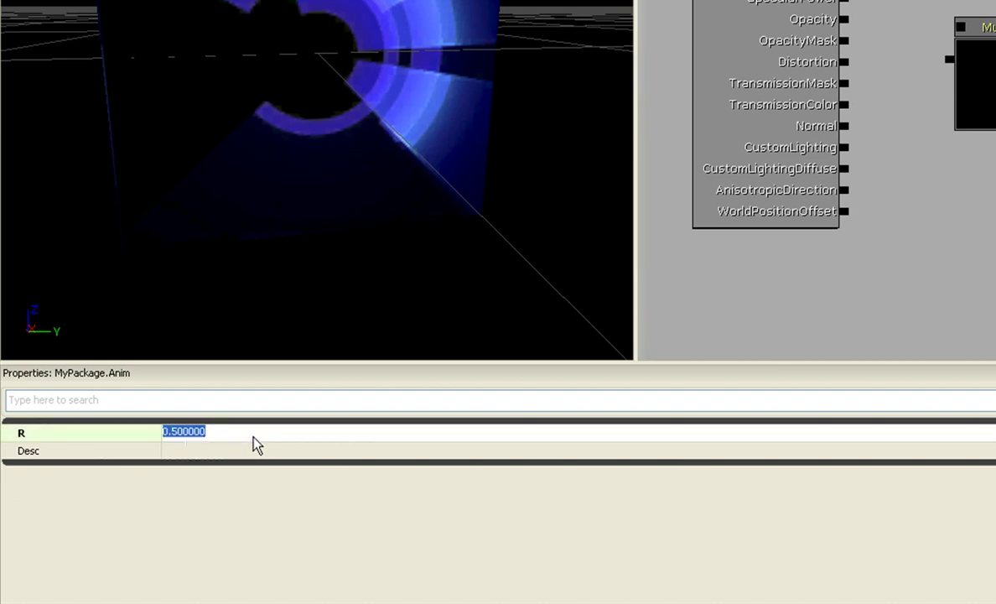
pyautogui.write('1.5')
pyautogui.press('Return')
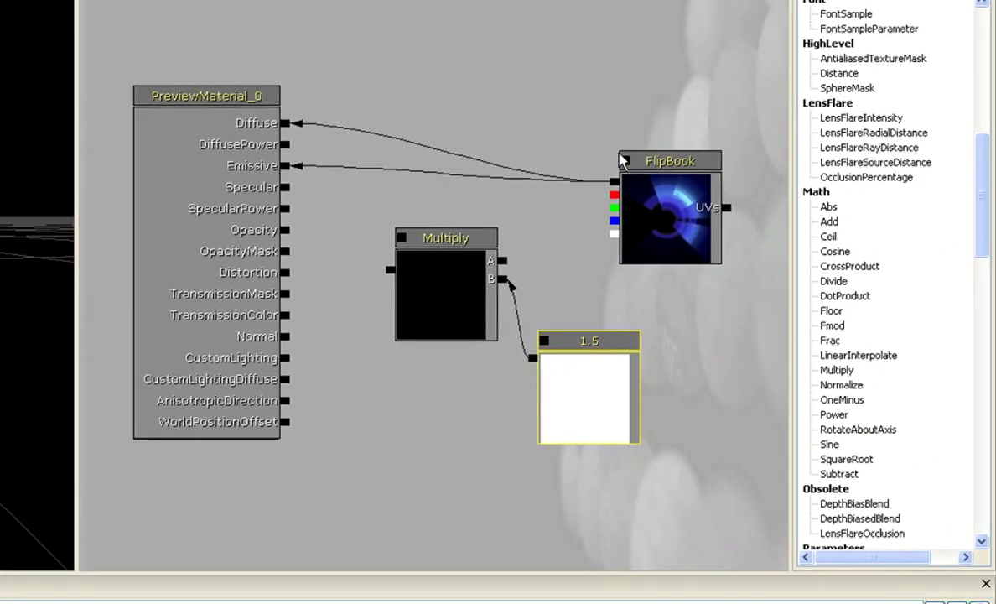
# Step: Wire FlipBook RGB into Multiply A and route the Multiply result into Emissive
pyautogui.click(623, 162)
pyautogui.moveTo(615, 182); pyautogui.dragTo(502, 261)
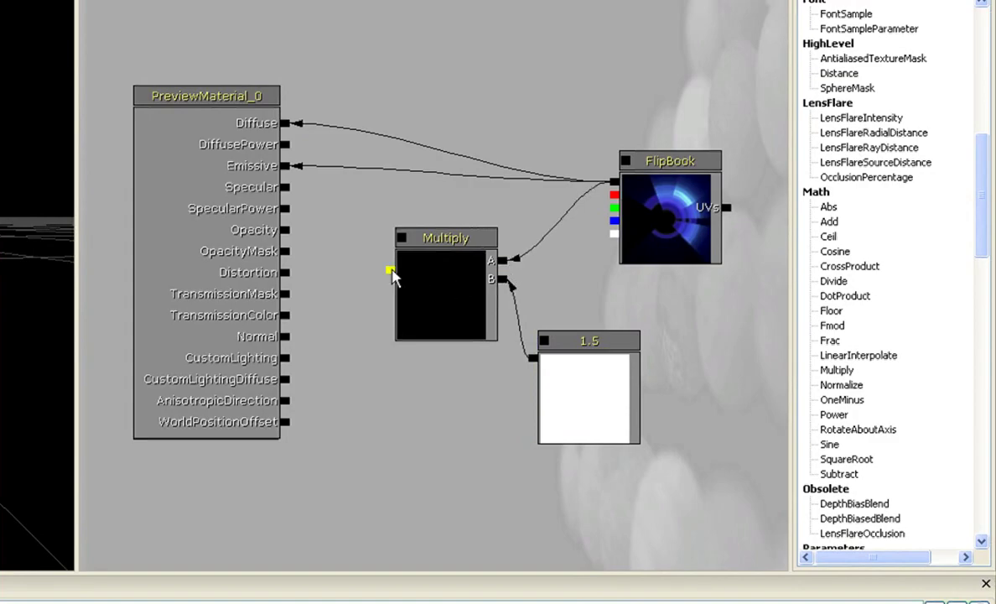
pyautogui.moveTo(390, 272); pyautogui.dragTo(289, 165)
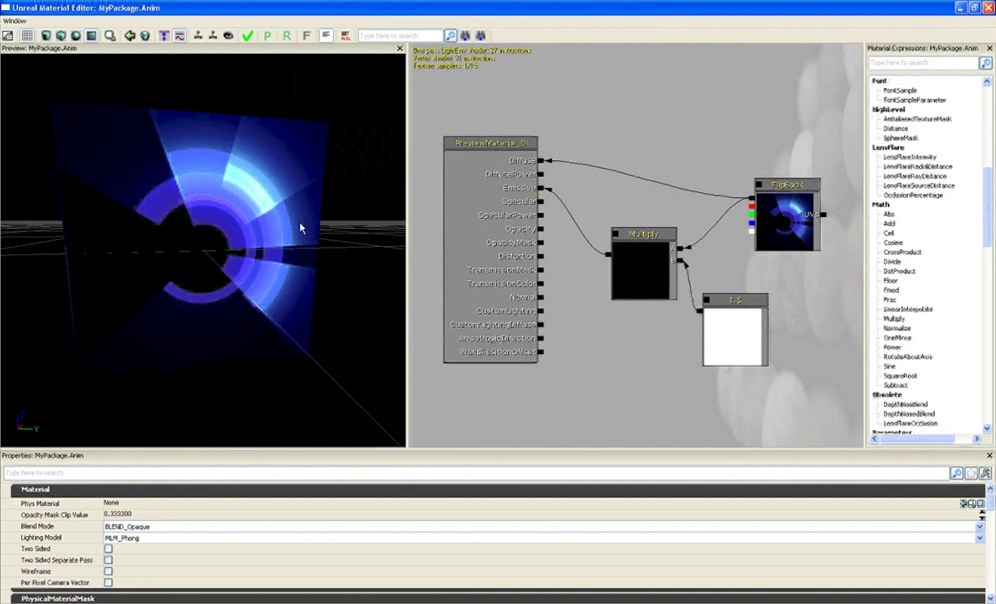
pyautogui.moveTo(301, 225); pyautogui.dragTo(252, 228)
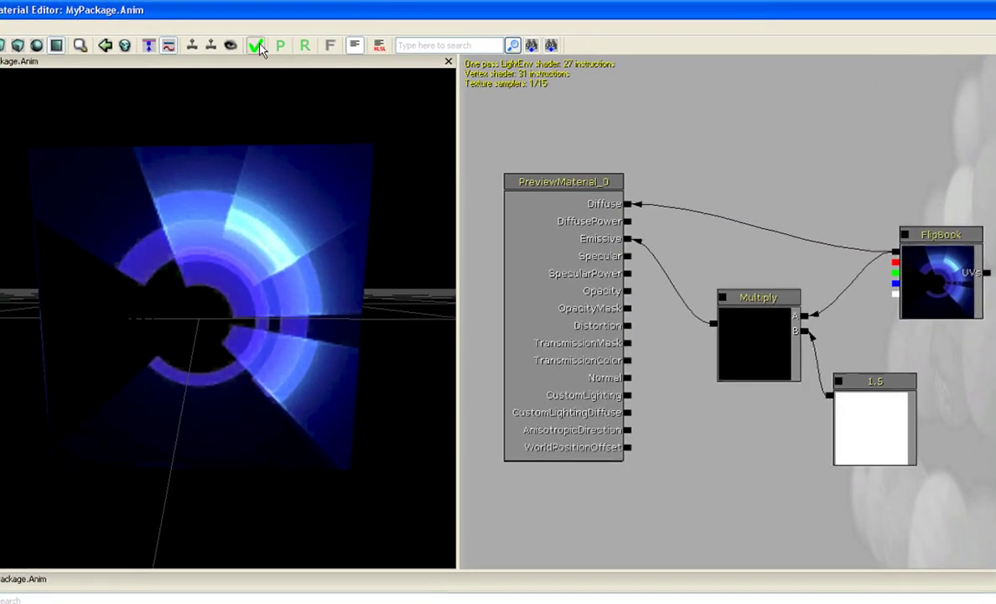
# Step: Apply the material changes and enable Expression Realtime Preview and Realtime Expression Viewport
pyautogui.click(257, 46)
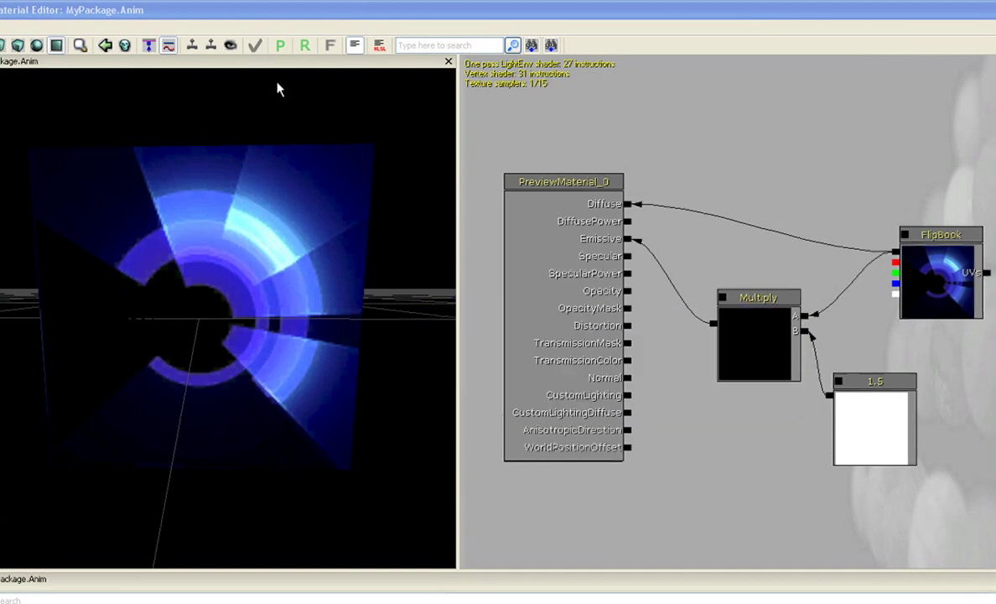
pyautogui.click(232, 46)
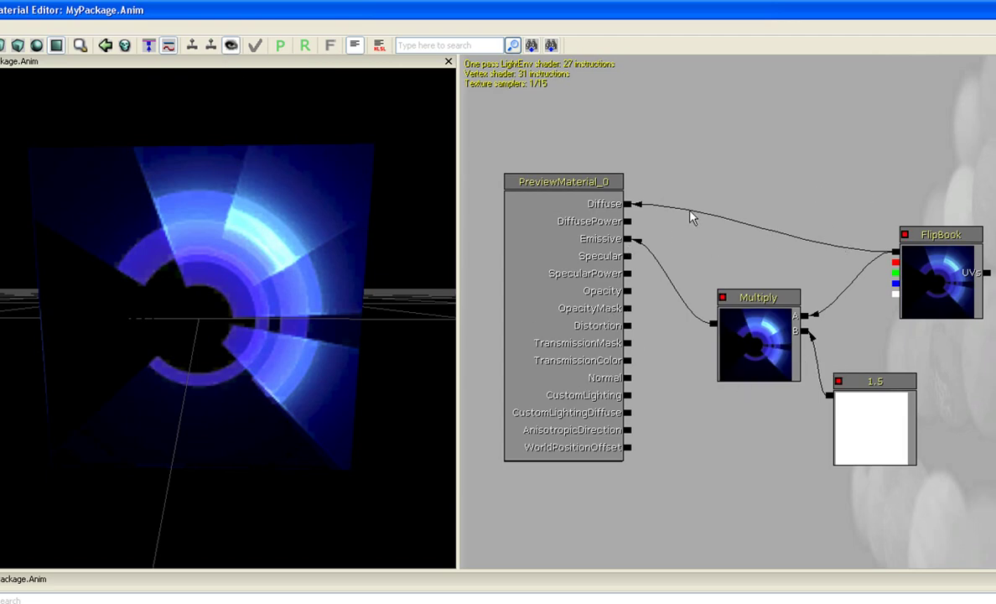
pyautogui.click(212, 48)
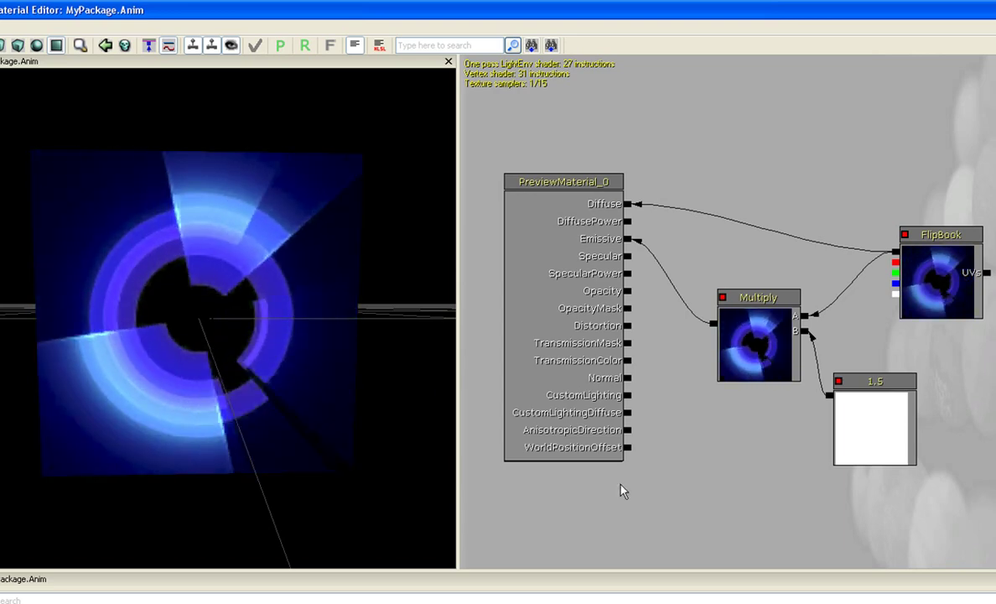
# Step: Orbit around the animated flipbook plane and widen the preview pane to the right
pyautogui.moveTo(427, 458); pyautogui.dragTo(385, 337)
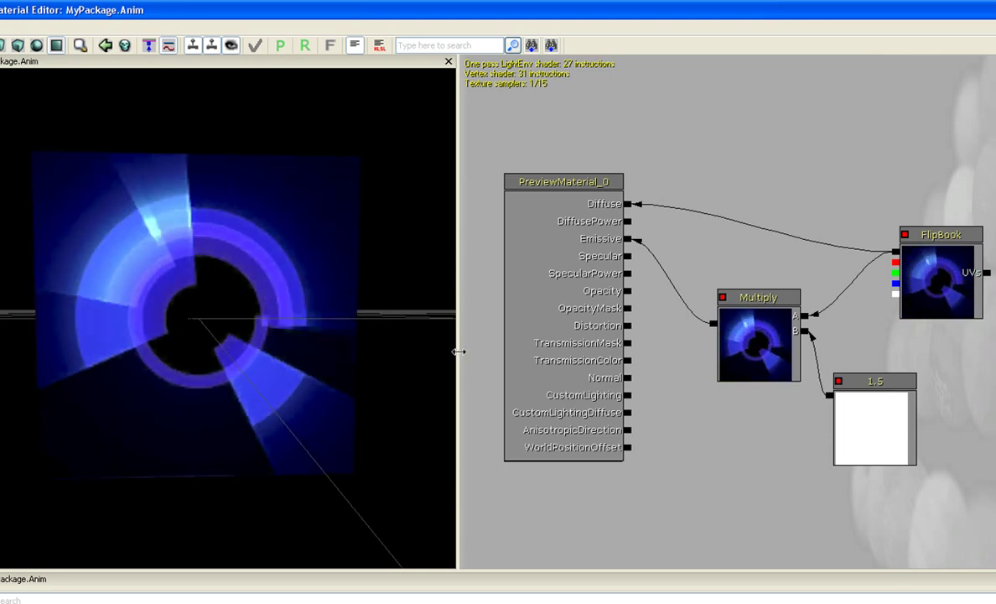
pyautogui.moveTo(458, 349); pyautogui.dragTo(631, 363)
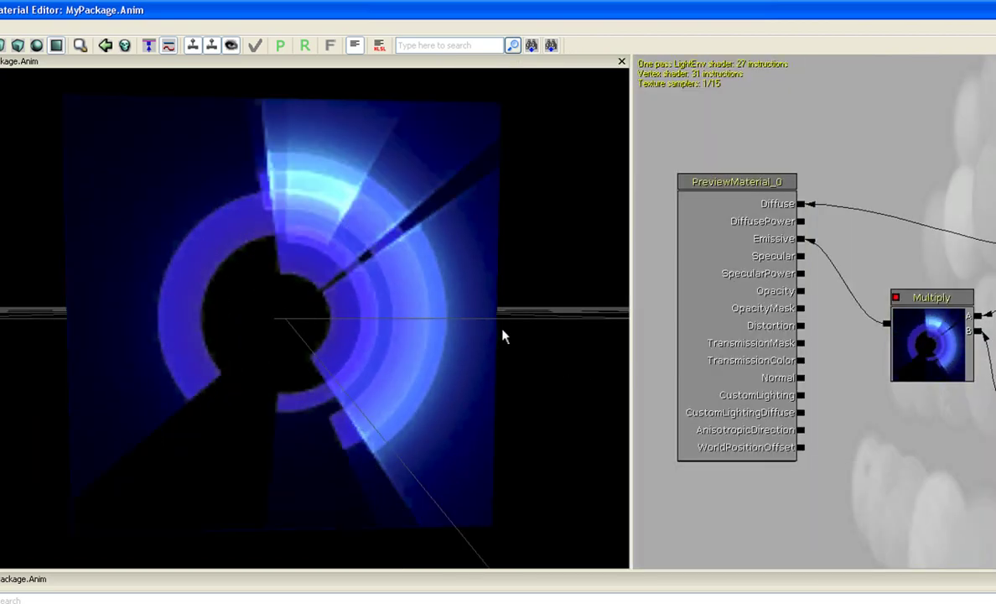